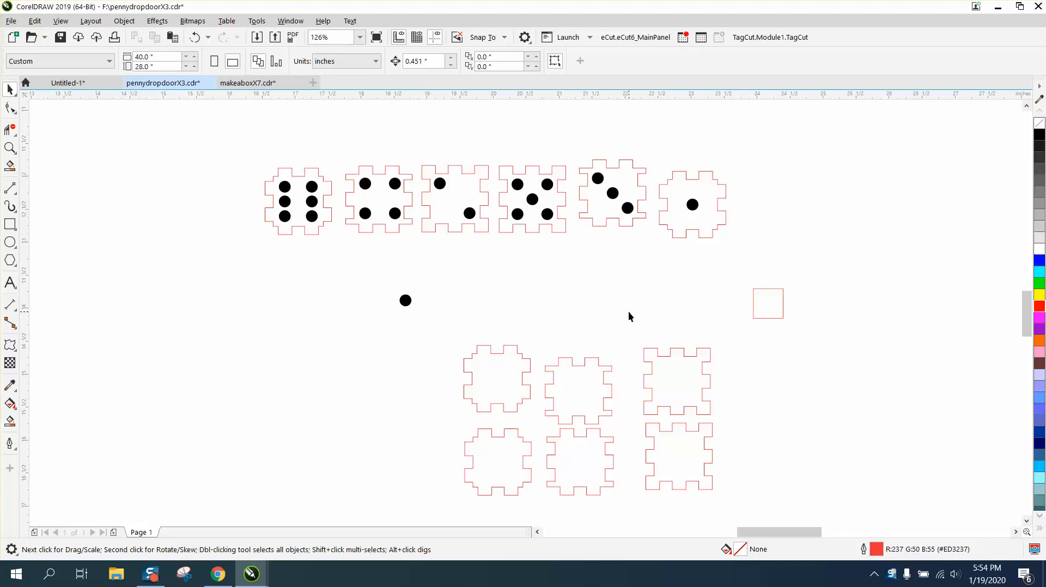
- Center the six blank box faces below the dice row and the small guide square on the page
{"action": "left_click", "coordinate": [664, 359]}
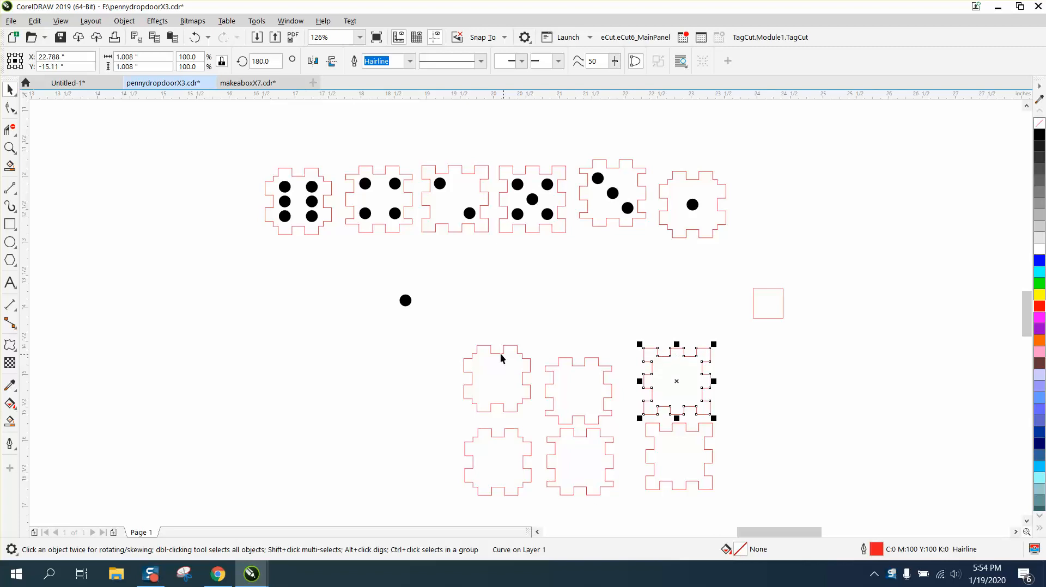
{"action": "left_click_drag", "start_coordinate": [439, 335], "coordinate": [765, 504]}
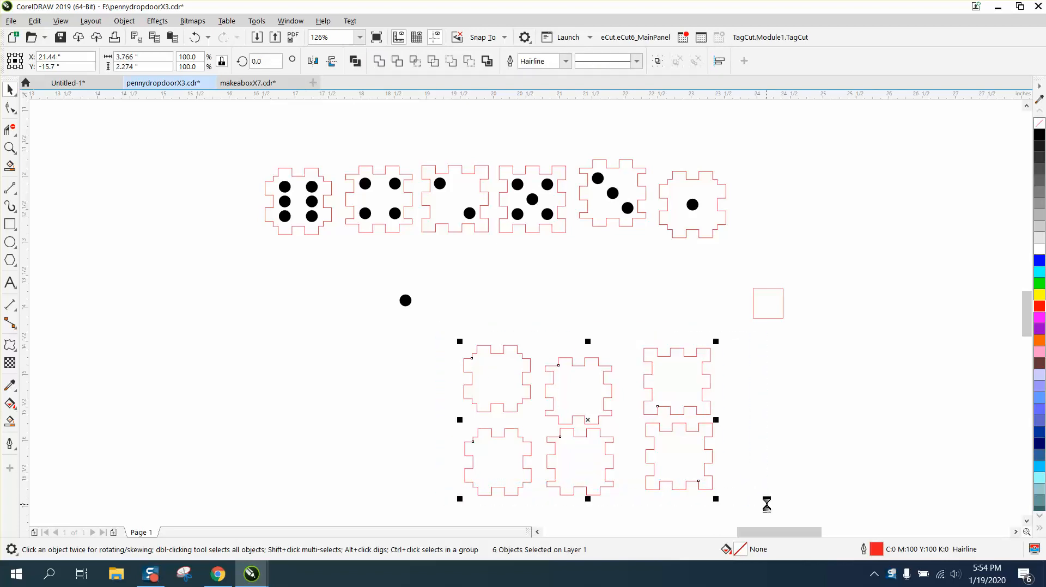
{"action": "key", "text": "p"}
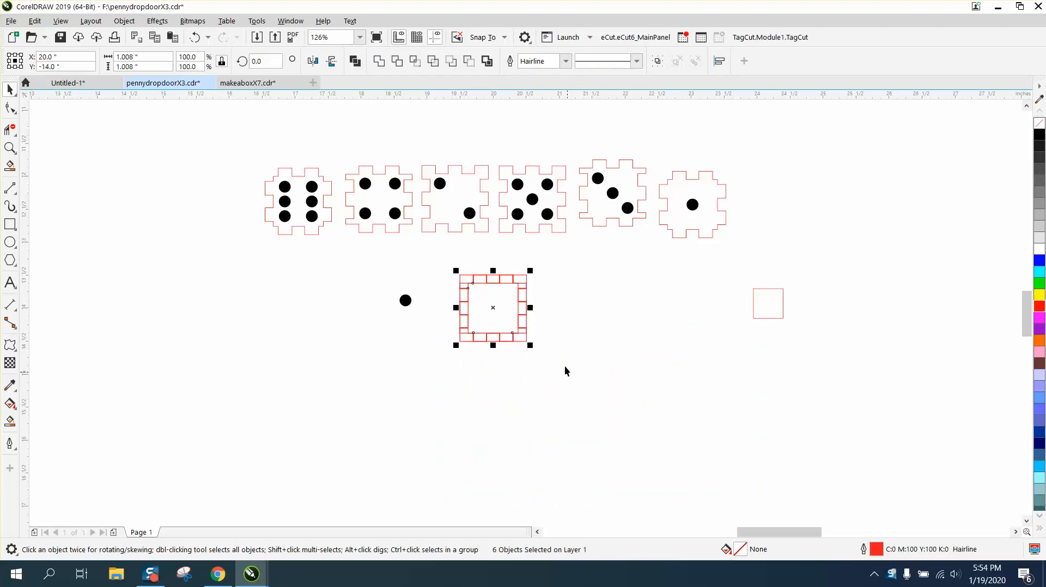
{"action": "left_click", "coordinate": [753, 315]}
{"action": "key", "text": "p"}
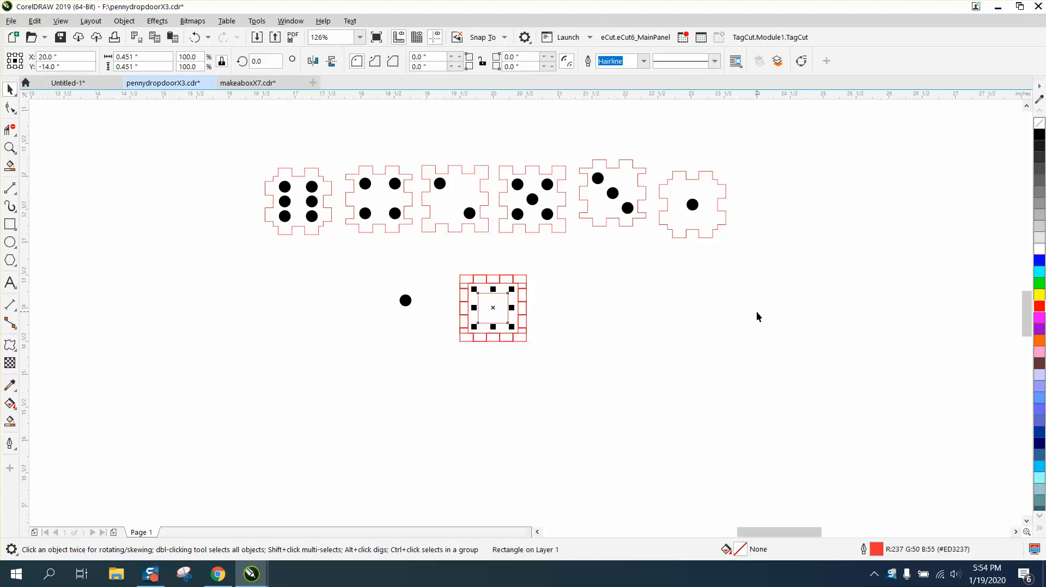
- Spread out the stacked pieces, moving the guide square and the blank faces apart to both sides of the page center
{"action": "left_click_drag", "start_coordinate": [478, 308], "coordinate": [633, 311]}
{"action": "left_click_drag", "start_coordinate": [514, 308], "coordinate": [351, 370]}
{"action": "left_click_drag", "start_coordinate": [486, 340], "coordinate": [358, 432]}
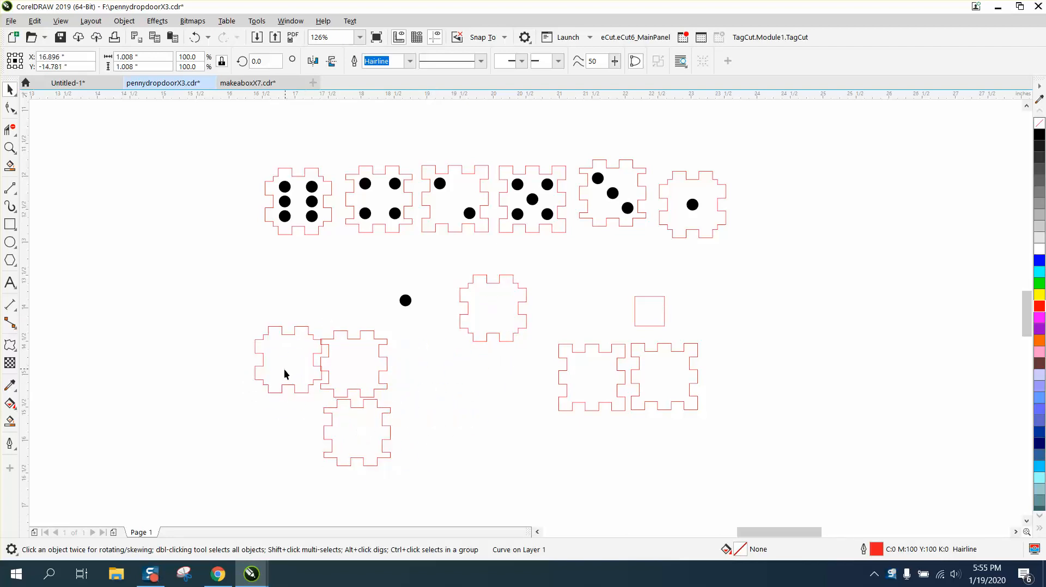
{"action": "mouse_move", "coordinate": [284, 369]}
{"action": "left_mouse_down"}
{"action": "mouse_move", "coordinate": [277, 377]}
{"action": "mouse_move", "coordinate": [281, 367]}
{"action": "left_mouse_up"}
{"action": "left_click_drag", "start_coordinate": [495, 329], "coordinate": [285, 457]}
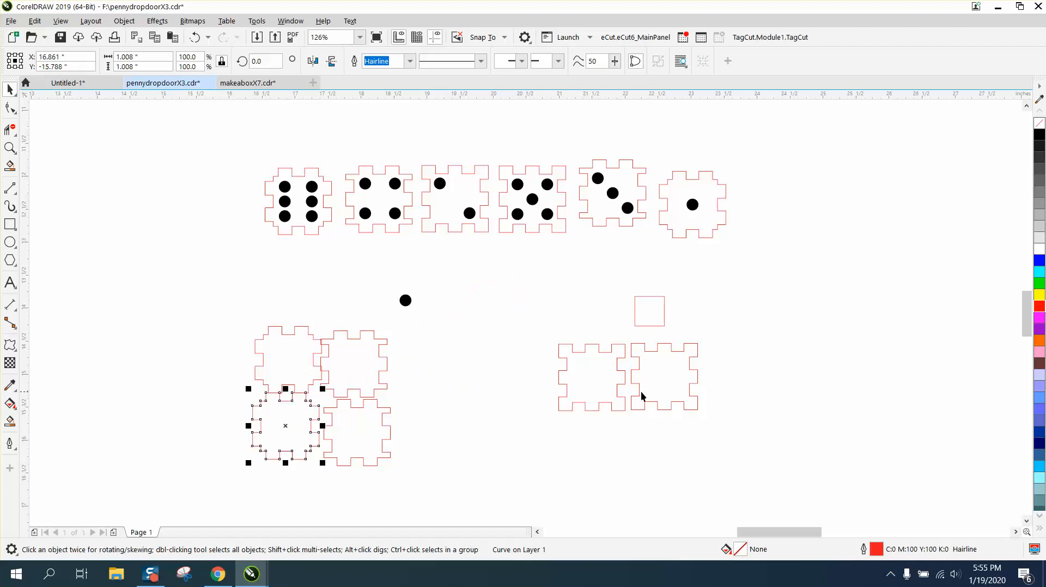
- Center the upper-left blank face and the loose black dot on the page so the dot sits mid-face
{"action": "left_click", "coordinate": [350, 373]}
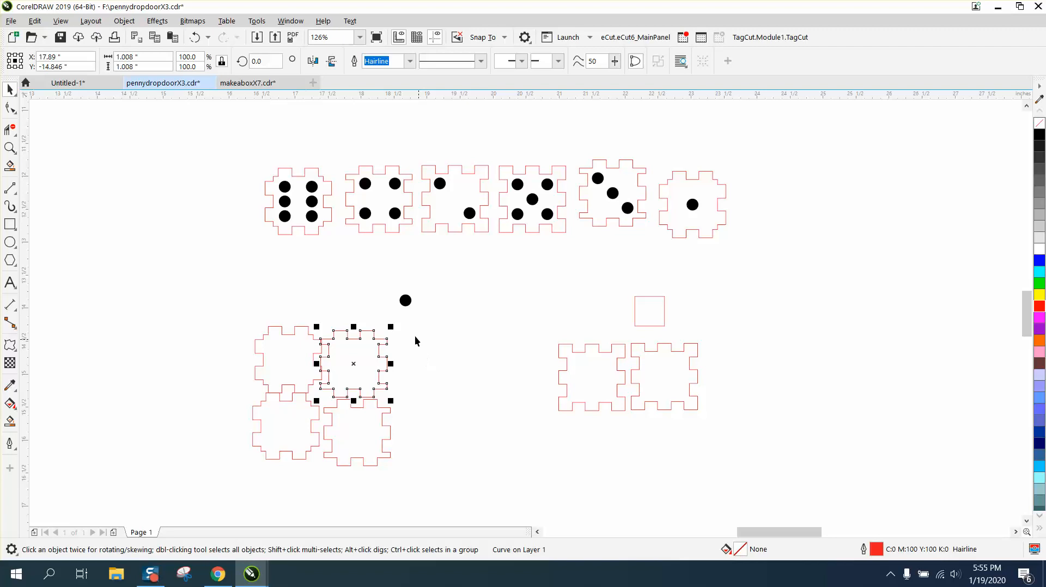
{"action": "left_click", "coordinate": [406, 304]}
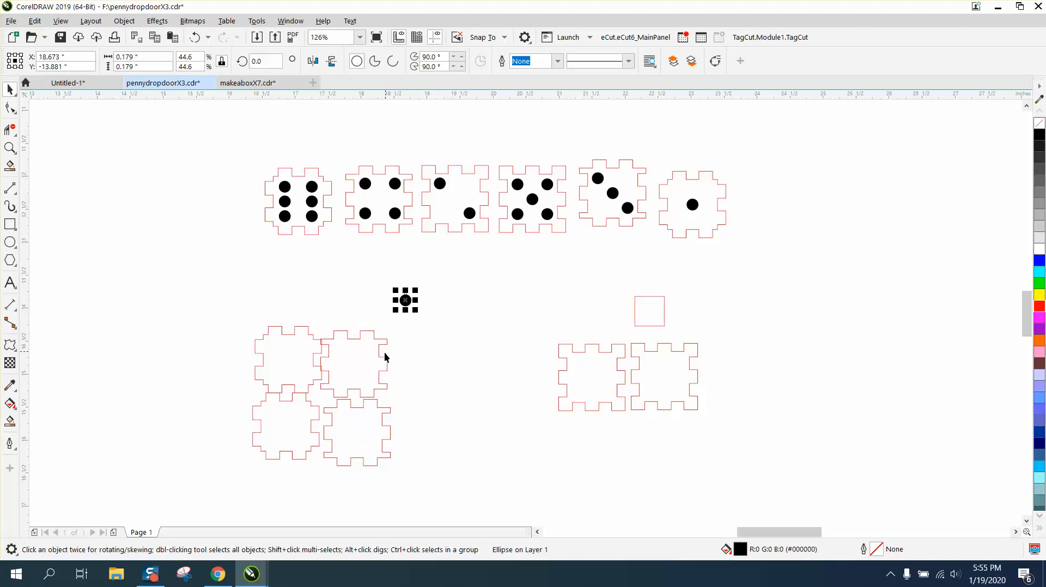
{"action": "left_click", "coordinate": [296, 354]}
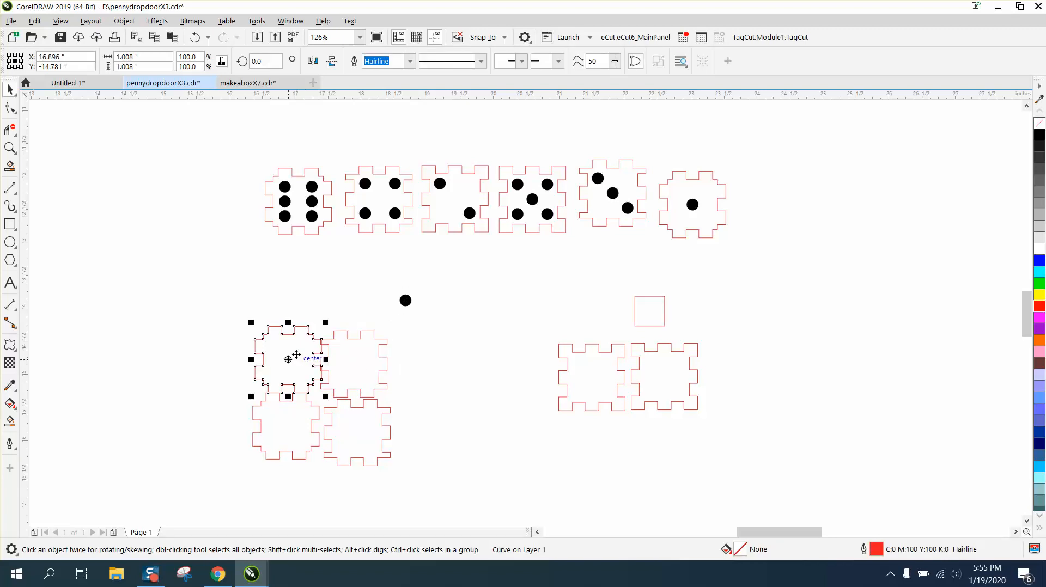
{"action": "key", "text": "p"}
{"action": "left_click", "coordinate": [405, 300]}
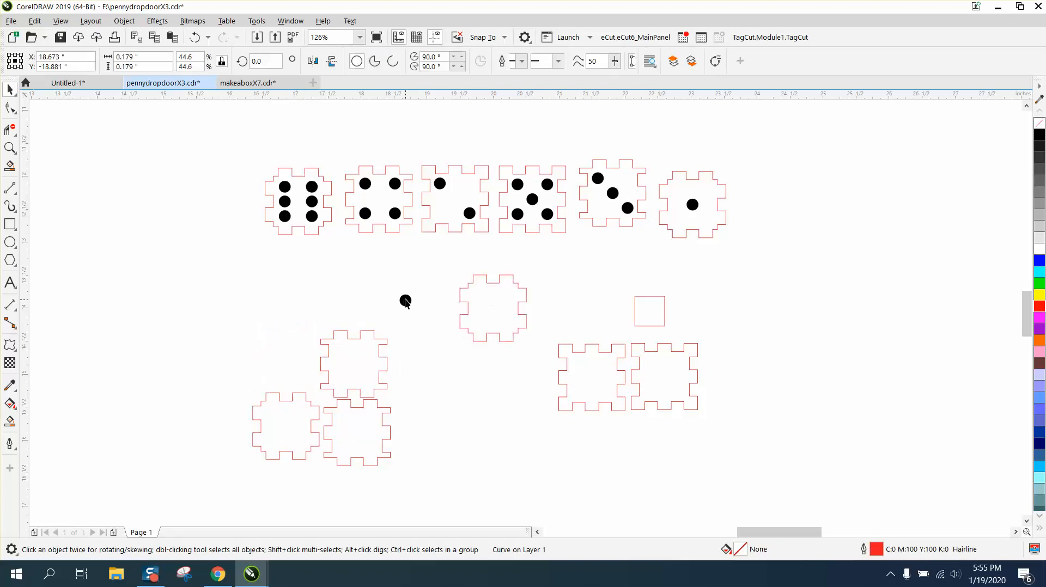
{"action": "key", "text": "p"}
- Place a copy of the black dot left of the face and re-center the face around the original dot
{"action": "left_click_drag", "start_coordinate": [441, 270], "coordinate": [532, 342]}
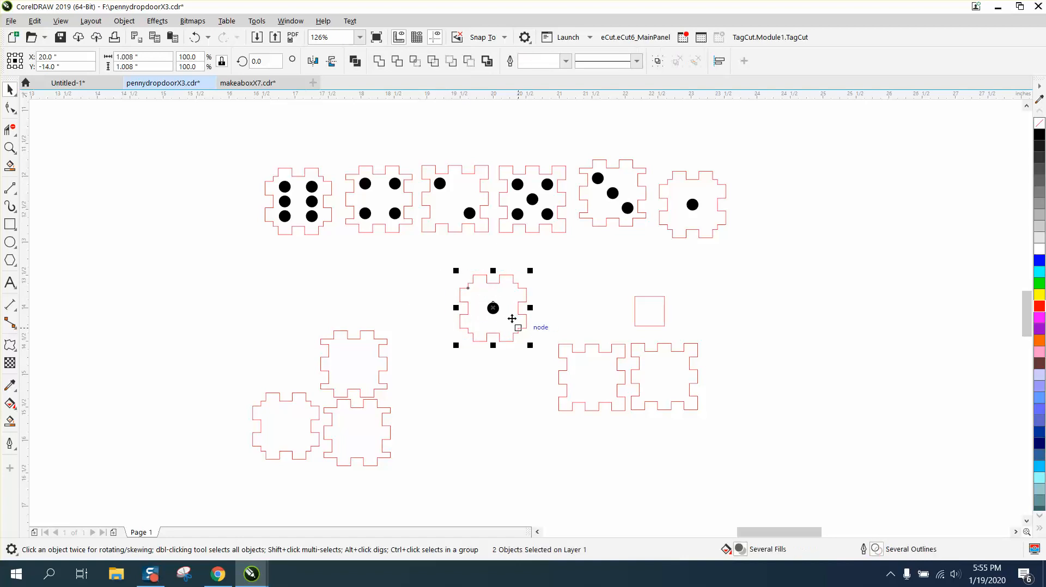
{"action": "left_click", "coordinate": [515, 307]}
{"action": "left_click", "coordinate": [496, 308]}
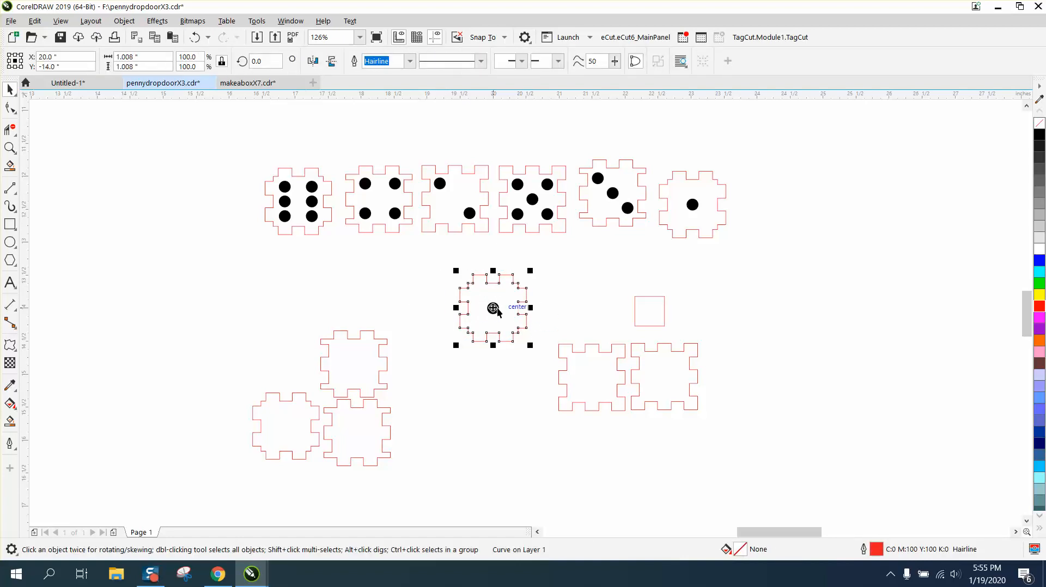
{"action": "left_click_drag", "start_coordinate": [461, 288], "coordinate": [308, 302]}
{"action": "right_click", "coordinate": [309, 301]}
{"action": "left_click", "coordinate": [494, 309]}
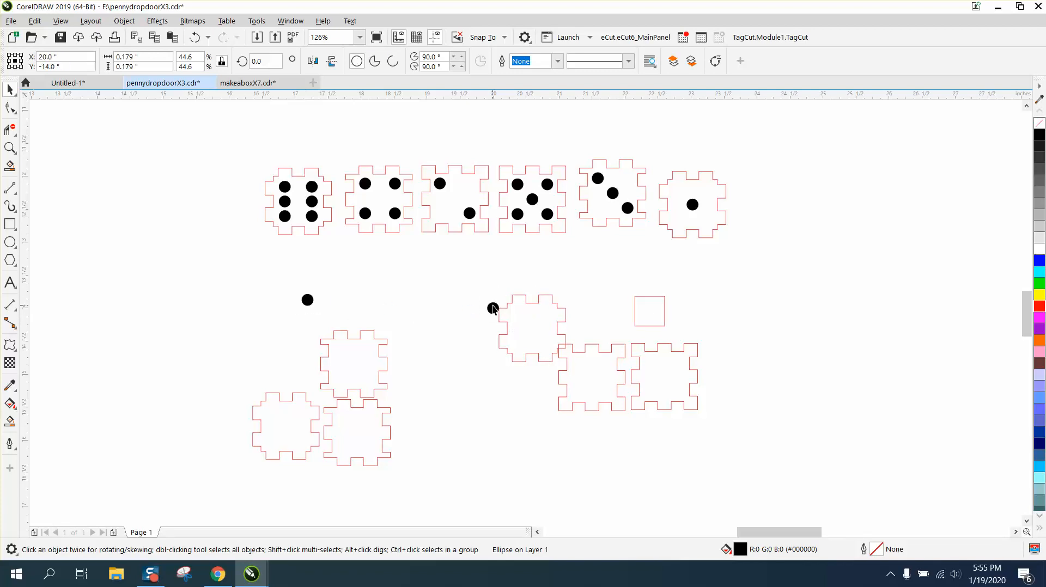
{"action": "left_click", "coordinate": [526, 314]}
{"action": "key", "text": "p"}
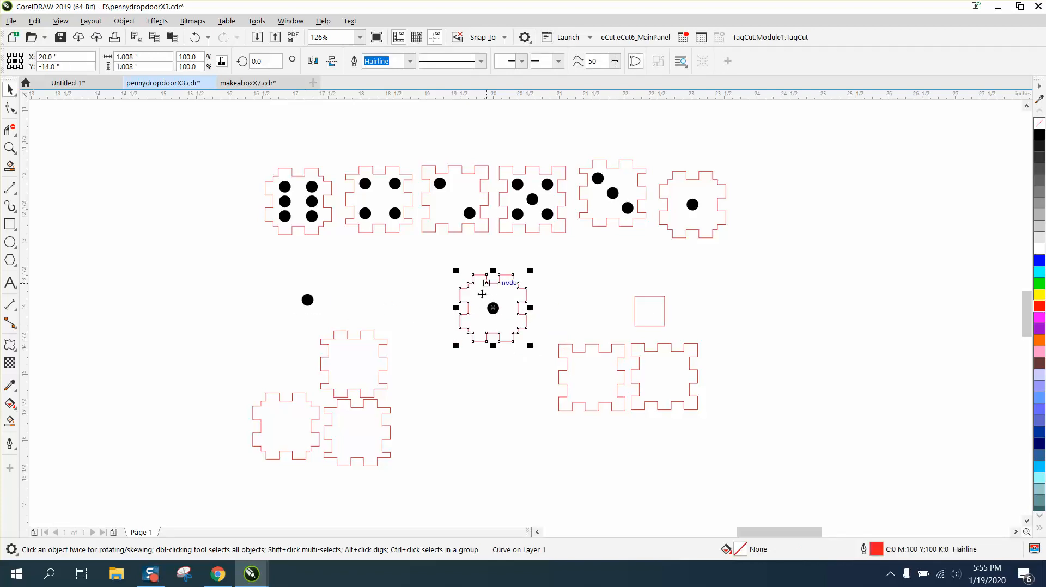
- Group the one-dot face with its dot and move it to the left, below the dice row
{"action": "left_click_drag", "start_coordinate": [438, 260], "coordinate": [443, 273]}
{"action": "left_click_drag", "start_coordinate": [541, 344], "coordinate": [553, 370]}
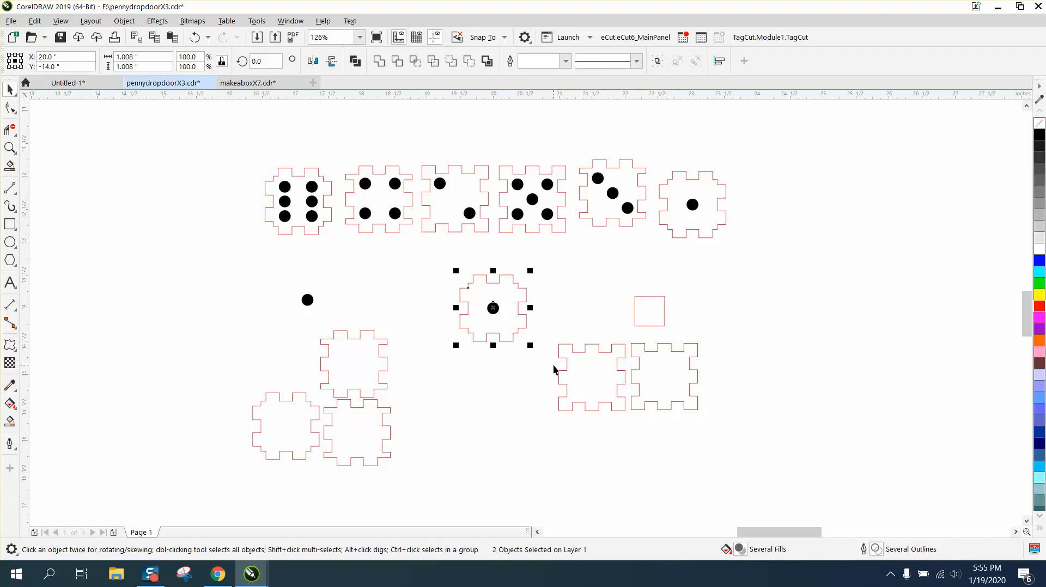
{"action": "key", "text": "ctrl+g"}
{"action": "left_click_drag", "start_coordinate": [499, 309], "coordinate": [218, 267]}
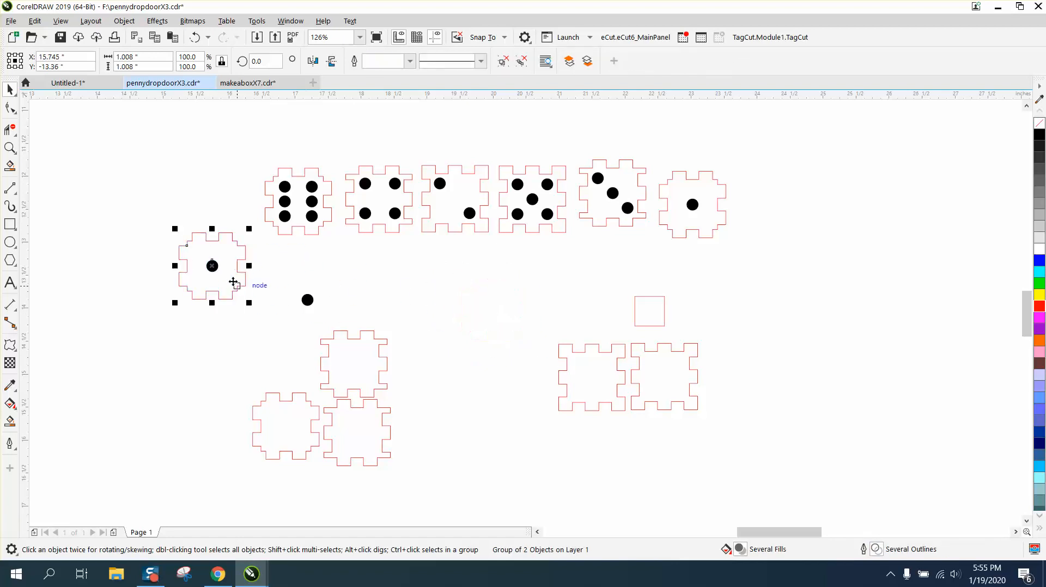
- Center the lower-left blank face and the small guide square on the page
{"action": "left_click", "coordinate": [287, 417]}
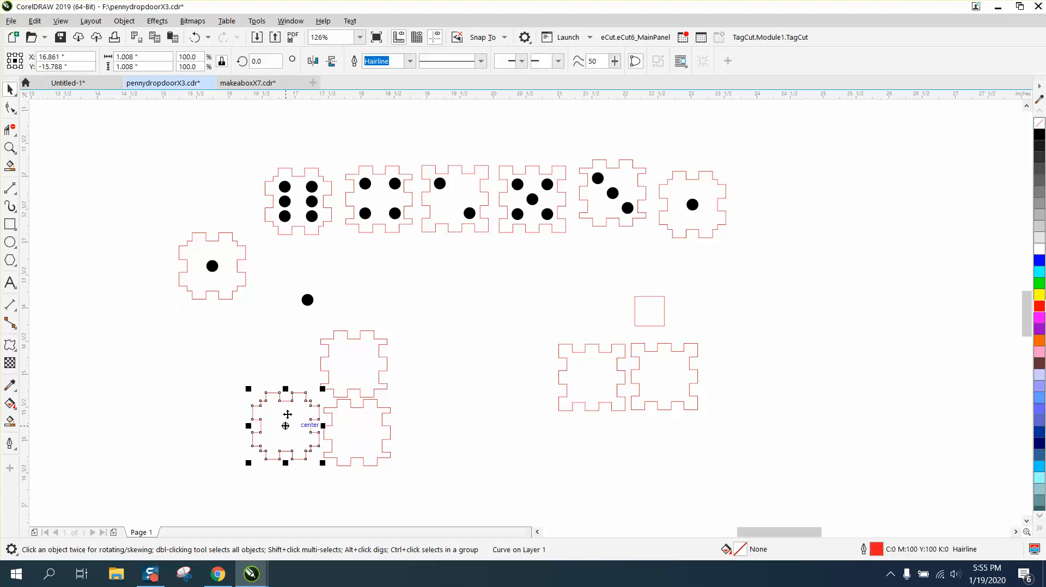
{"action": "key", "text": "p"}
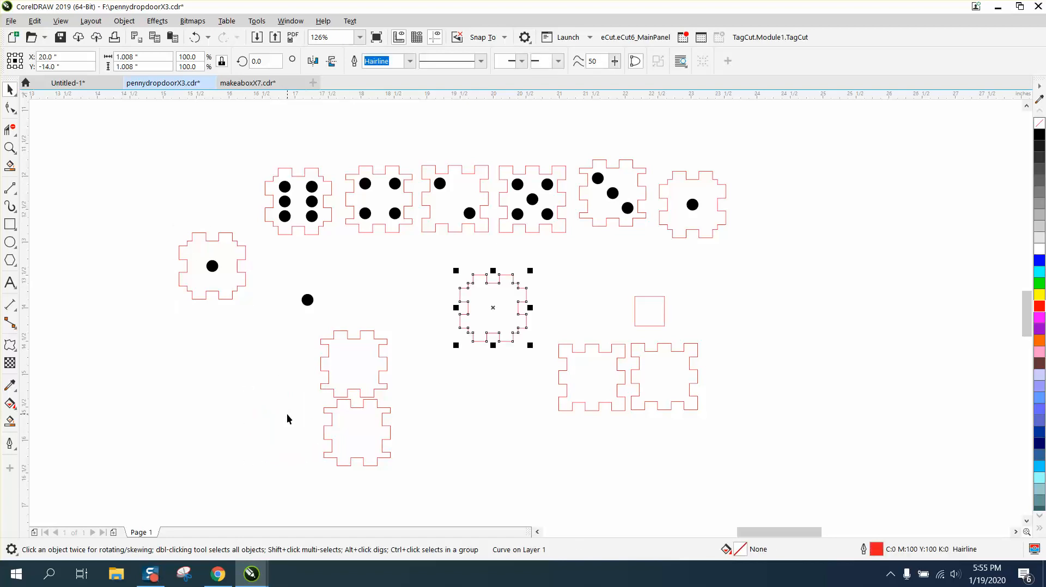
{"action": "left_click", "coordinate": [660, 326]}
{"action": "key", "text": "p"}
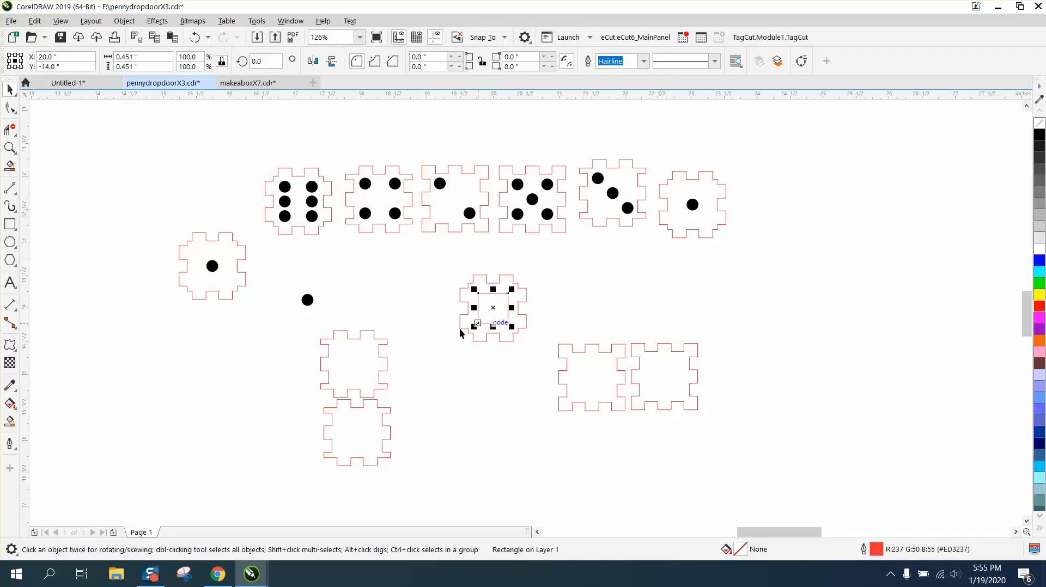
- Move the loose black dot onto the upper-right corner of the guide square
{"action": "left_click", "coordinate": [314, 300]}
{"action": "mouse_move", "coordinate": [332, 303]}
{"action": "left_mouse_down"}
{"action": "mouse_move", "coordinate": [392, 301]}
{"action": "mouse_move", "coordinate": [331, 294]}
{"action": "left_mouse_up"}
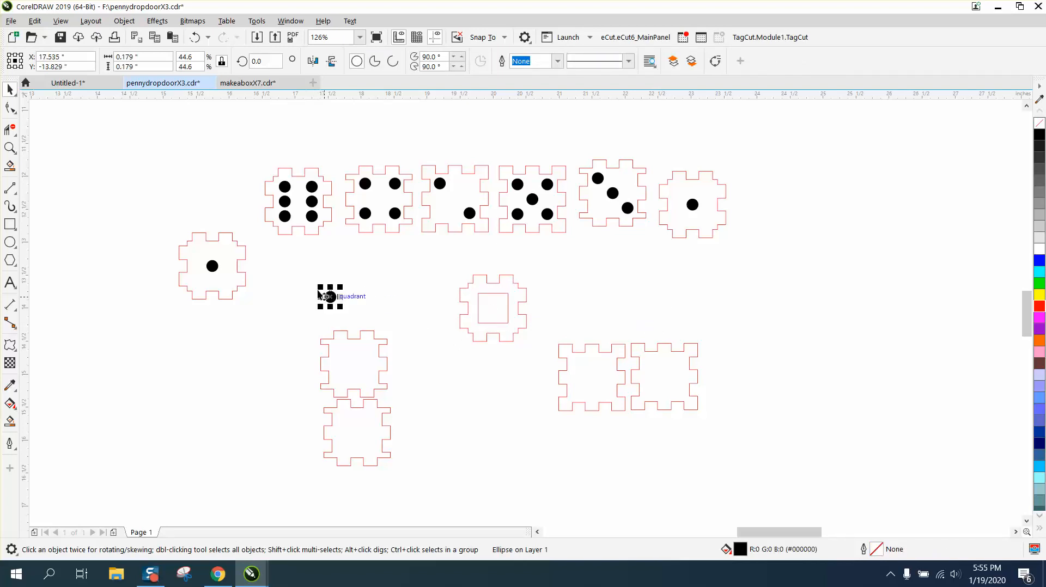
{"action": "left_click", "coordinate": [9, 147]}
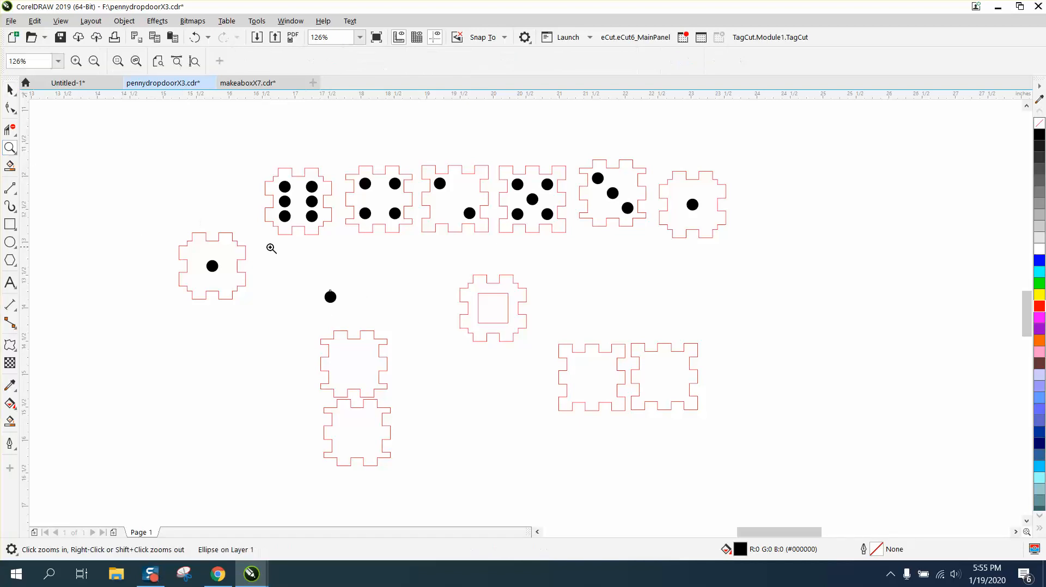
{"action": "left_click_drag", "start_coordinate": [272, 248], "coordinate": [646, 394]}
{"action": "left_click", "coordinate": [10, 90]}
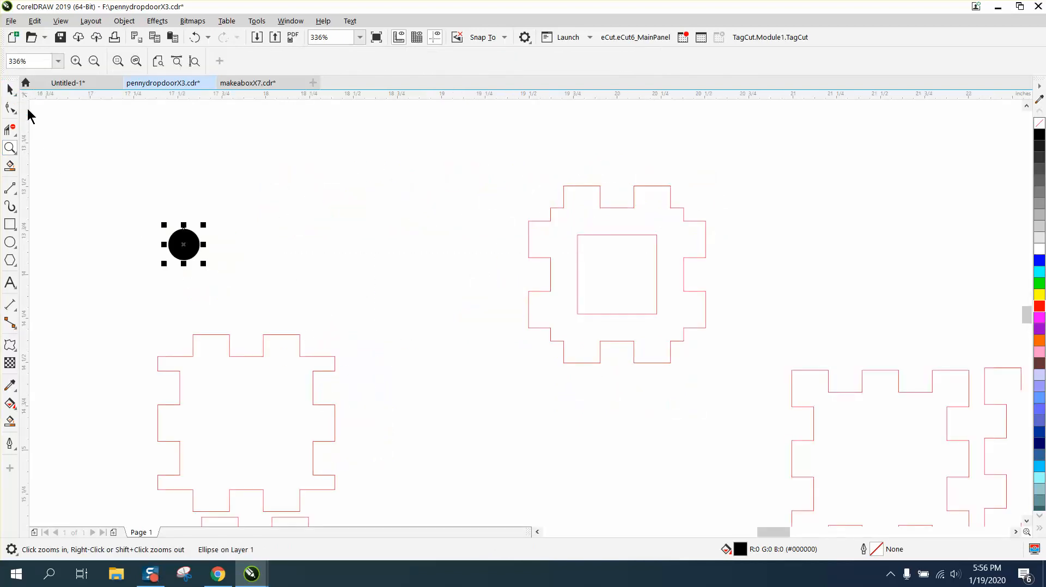
{"action": "left_click_drag", "start_coordinate": [182, 244], "coordinate": [658, 243]}
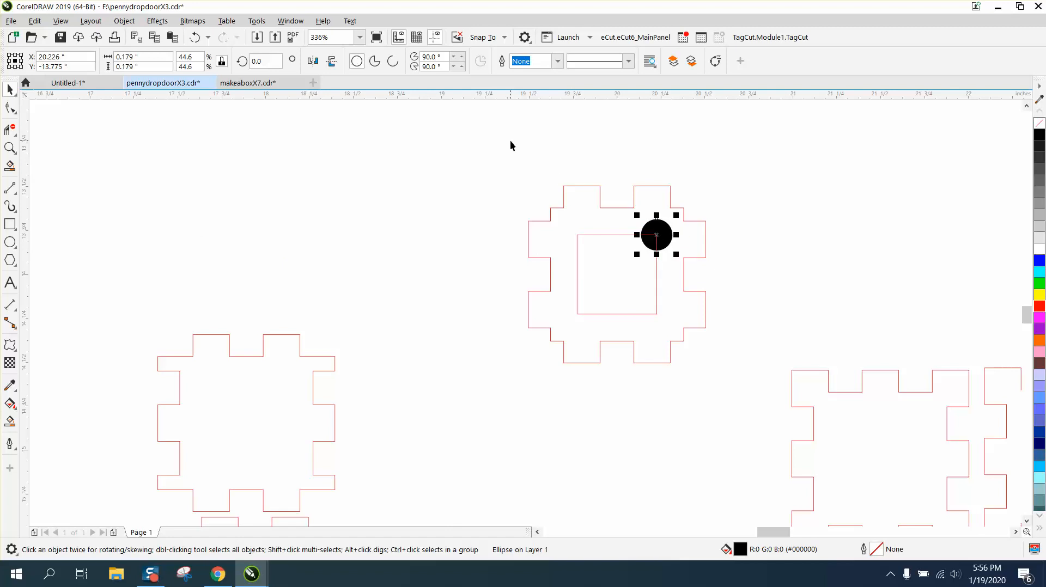
- Duplicate the corner dot 0.451" to the left, onto the guide square's upper-left corner
{"action": "left_click", "coordinate": [593, 236]}
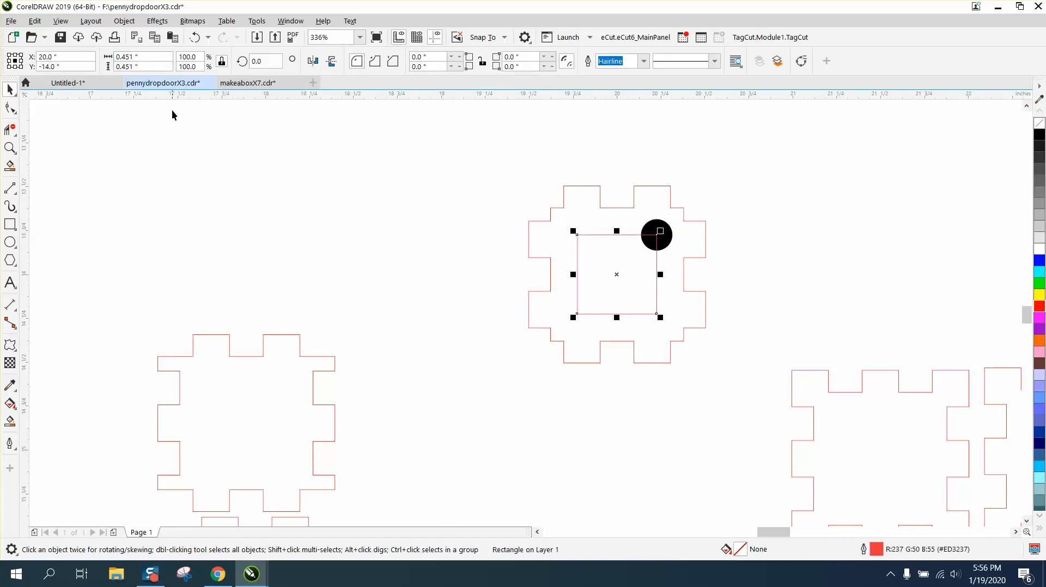
{"action": "left_click", "coordinate": [385, 133]}
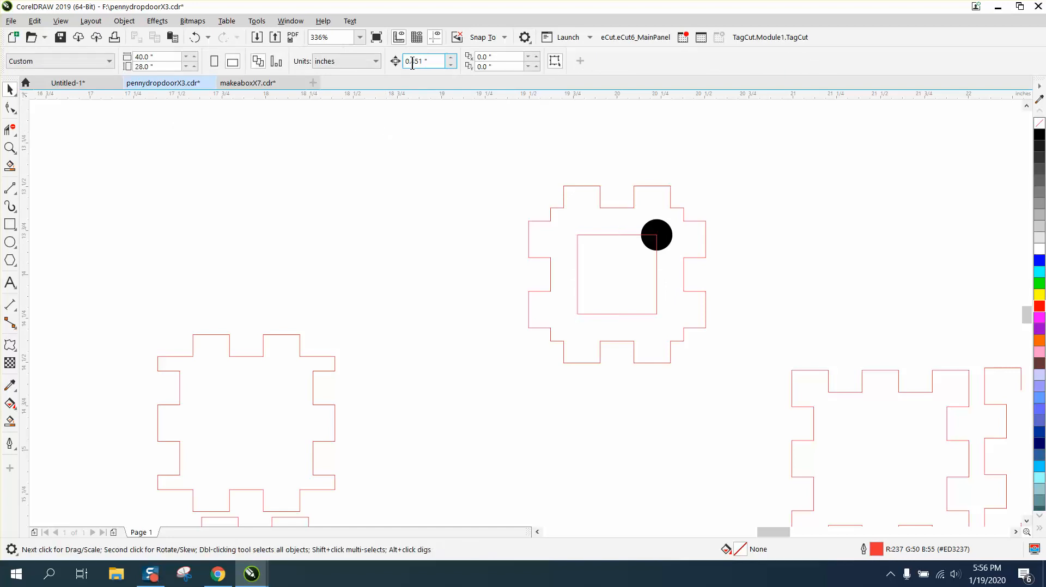
{"action": "left_click", "coordinate": [660, 230]}
{"action": "left_click_drag", "start_coordinate": [641, 263], "coordinate": [629, 268]}
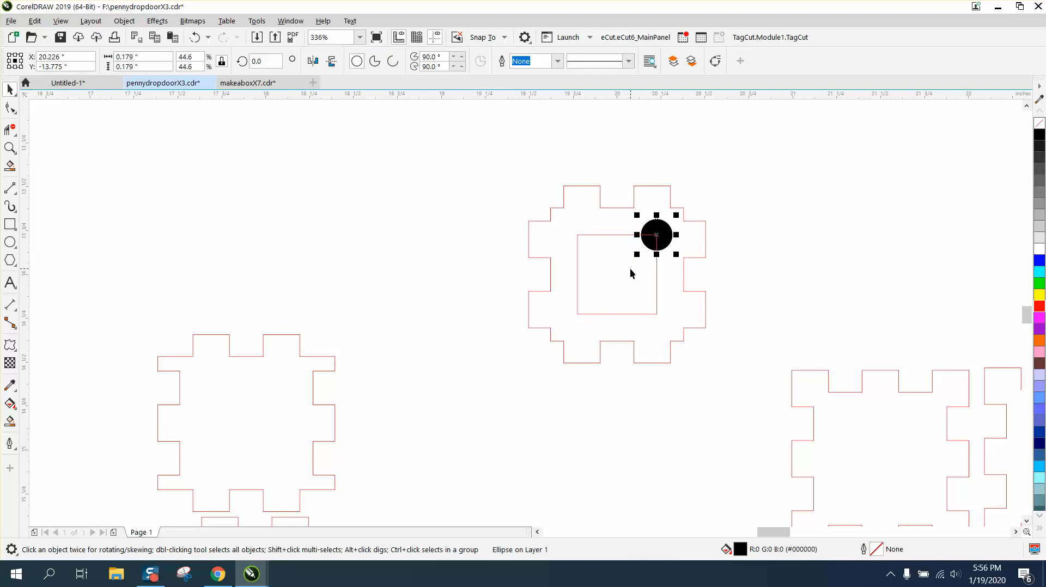
{"action": "key", "text": "KP_Add"}
{"action": "key", "text": "Left"}
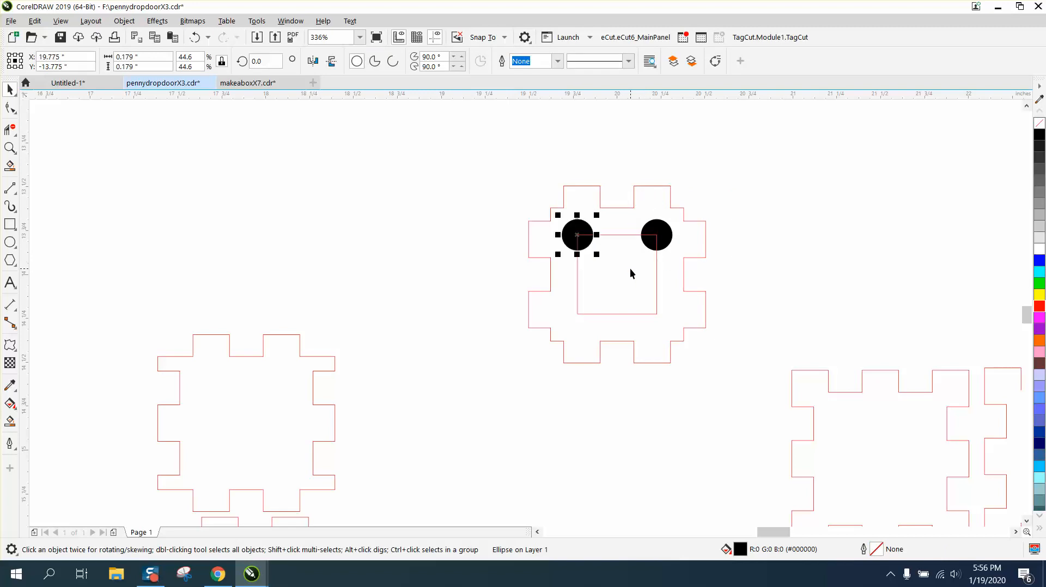
- Duplicate the two upper dots 0.451" downward onto the guide square's lower corners
{"action": "left_click", "coordinate": [666, 243]}
{"action": "left_click_drag", "start_coordinate": [769, 206], "coordinate": [524, 262]}
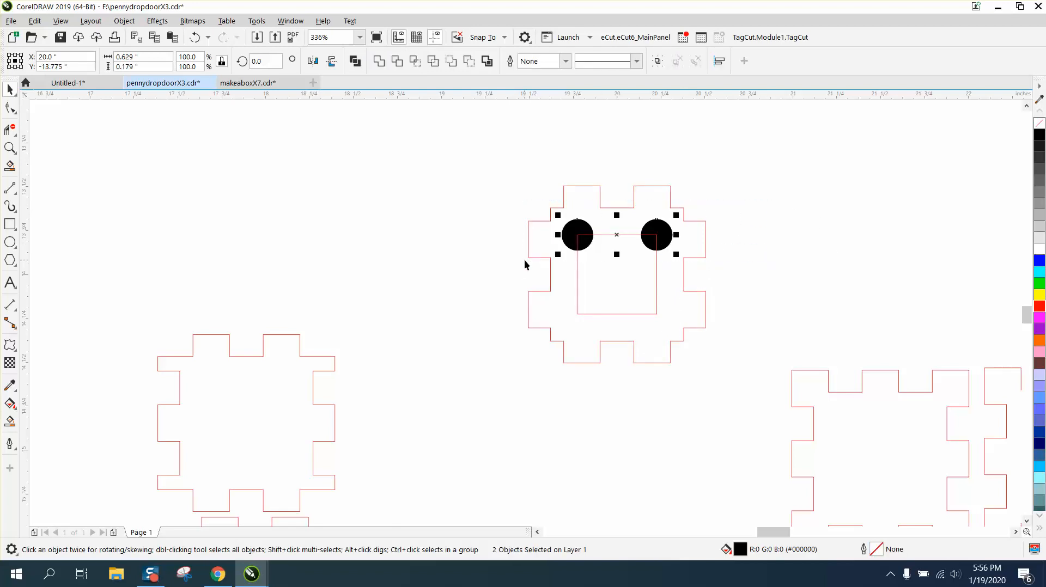
{"action": "key", "text": "KP_Add"}
{"action": "key", "text": "Down"}
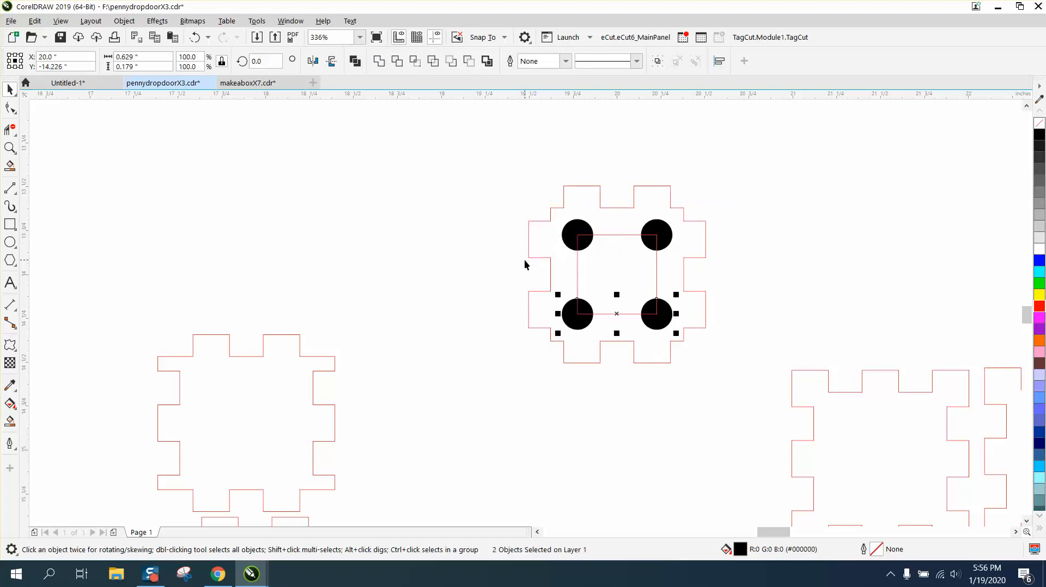
{"action": "left_click", "coordinate": [742, 263]}
- Copy each lower dot up to the middle of its side of the guide square to complete the six-dot pattern
{"action": "left_click", "coordinate": [671, 314]}
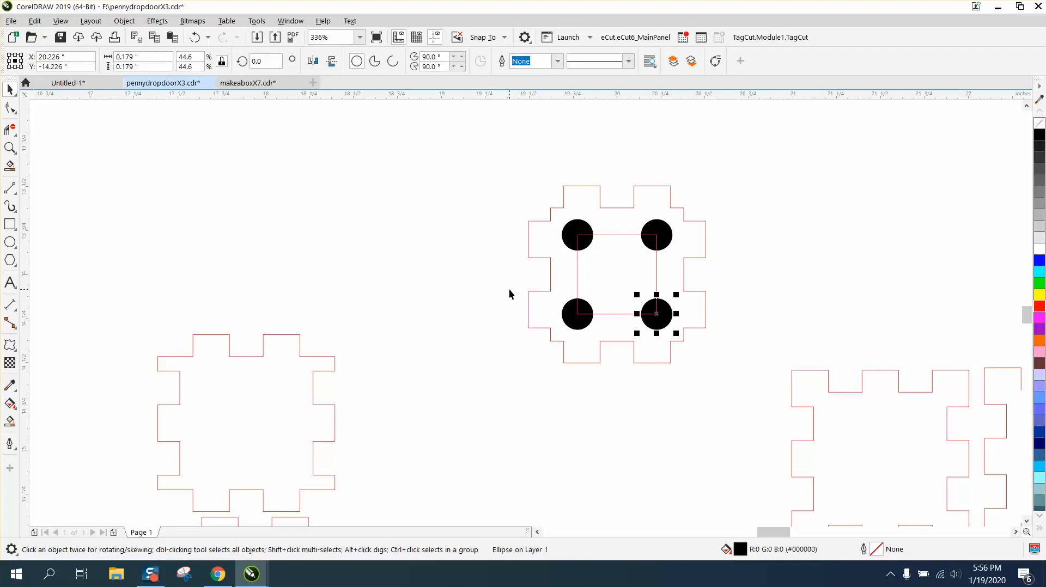
{"action": "left_click_drag", "start_coordinate": [656, 312], "coordinate": [656, 280]}
{"action": "right_click", "coordinate": [656, 280]}
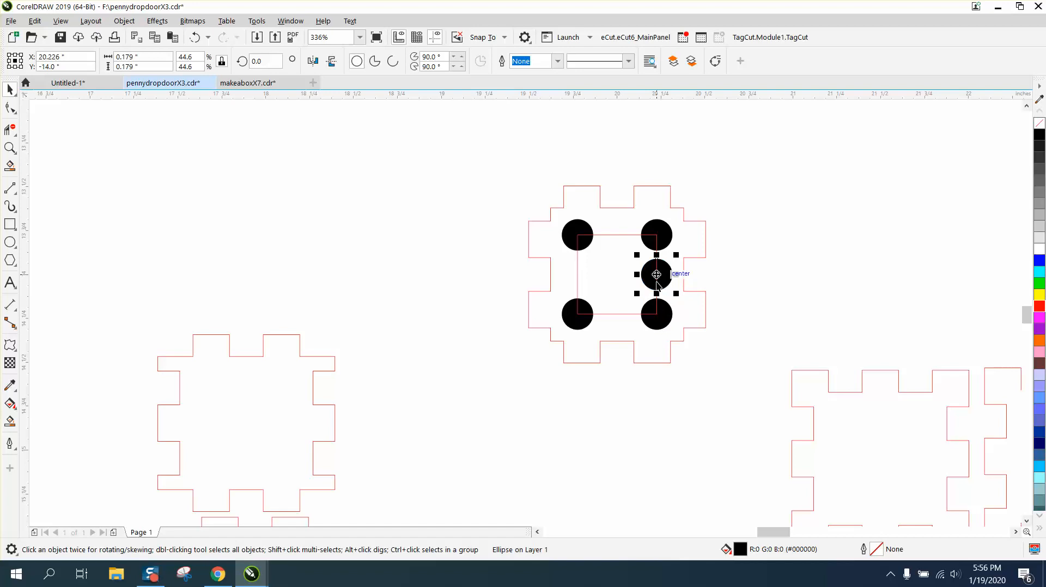
{"action": "left_click", "coordinate": [584, 320]}
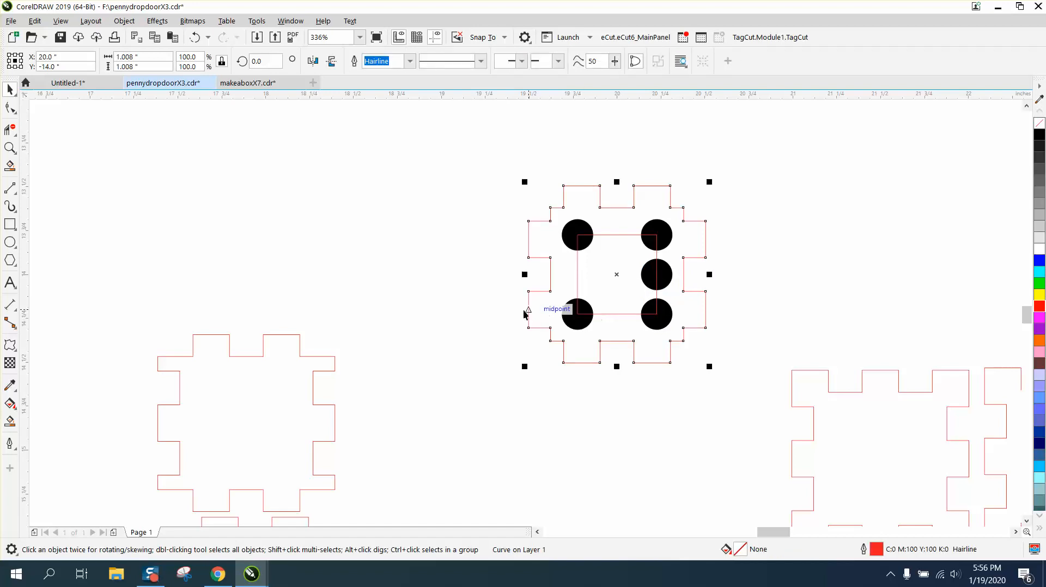
{"action": "left_click_drag", "start_coordinate": [500, 288], "coordinate": [613, 349]}
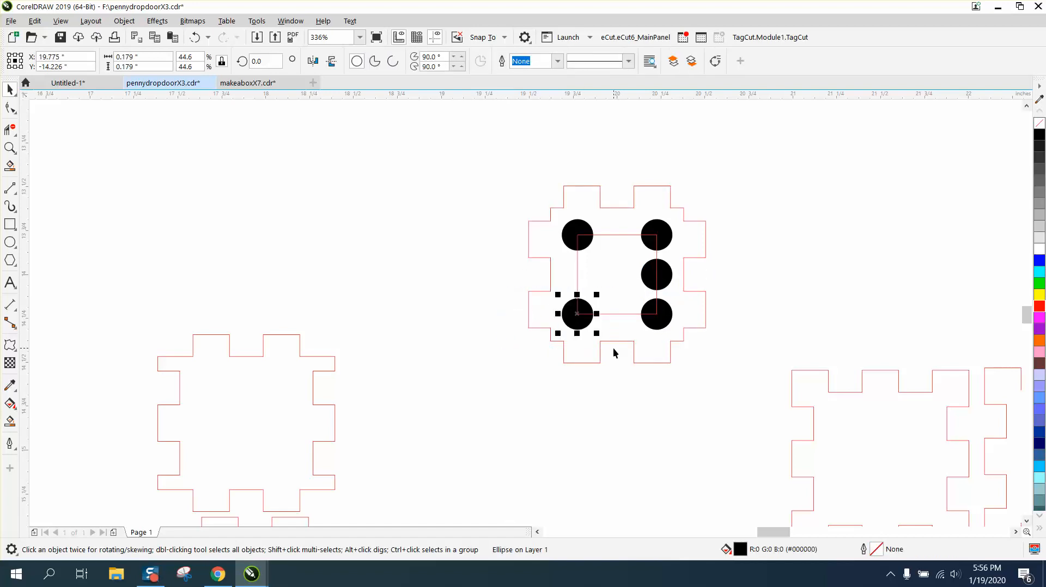
{"action": "left_click_drag", "start_coordinate": [578, 314], "coordinate": [581, 281]}
{"action": "right_click", "coordinate": [581, 280]}
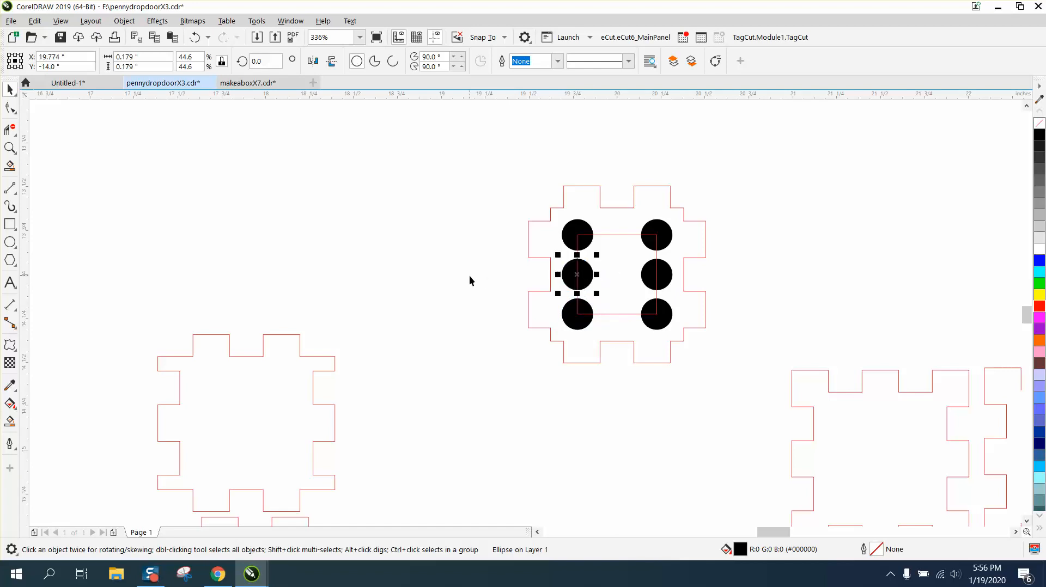
- Copy the whole six-dot face into the empty area to its left and delete the guide square from the copy
{"action": "left_click_drag", "start_coordinate": [480, 159], "coordinate": [767, 384]}
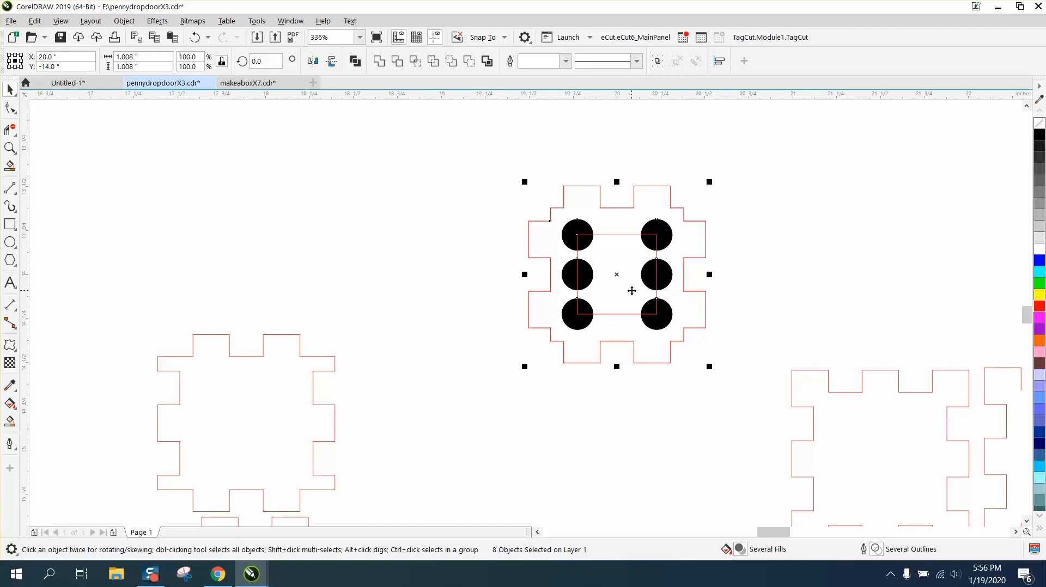
{"action": "mouse_move", "coordinate": [617, 275]}
{"action": "left_mouse_down"}
{"action": "mouse_move", "coordinate": [345, 252]}
{"action": "mouse_move", "coordinate": [301, 236]}
{"action": "left_mouse_up"}
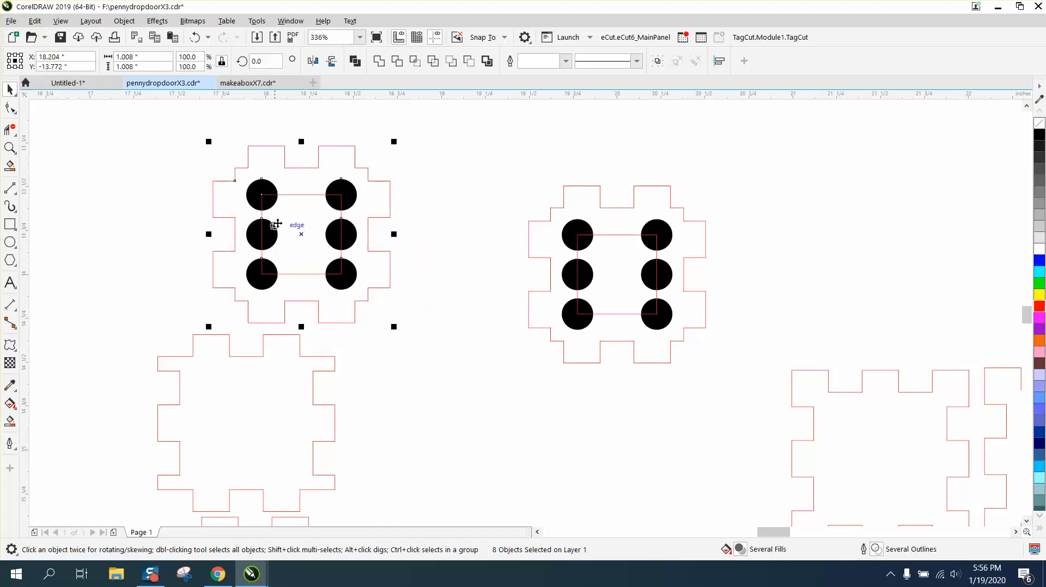
{"action": "left_click", "coordinate": [381, 170]}
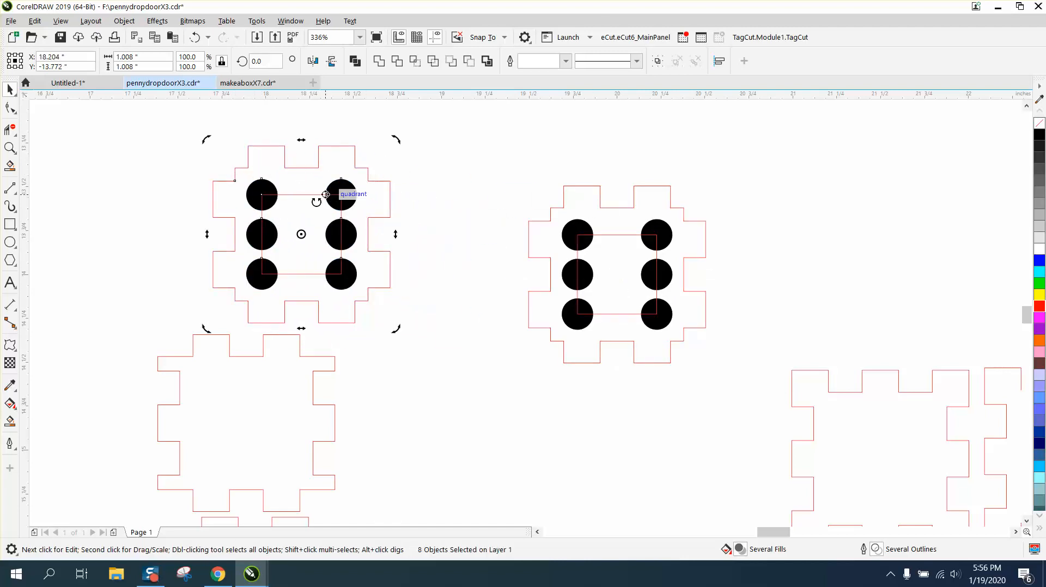
{"action": "left_click", "coordinate": [410, 158]}
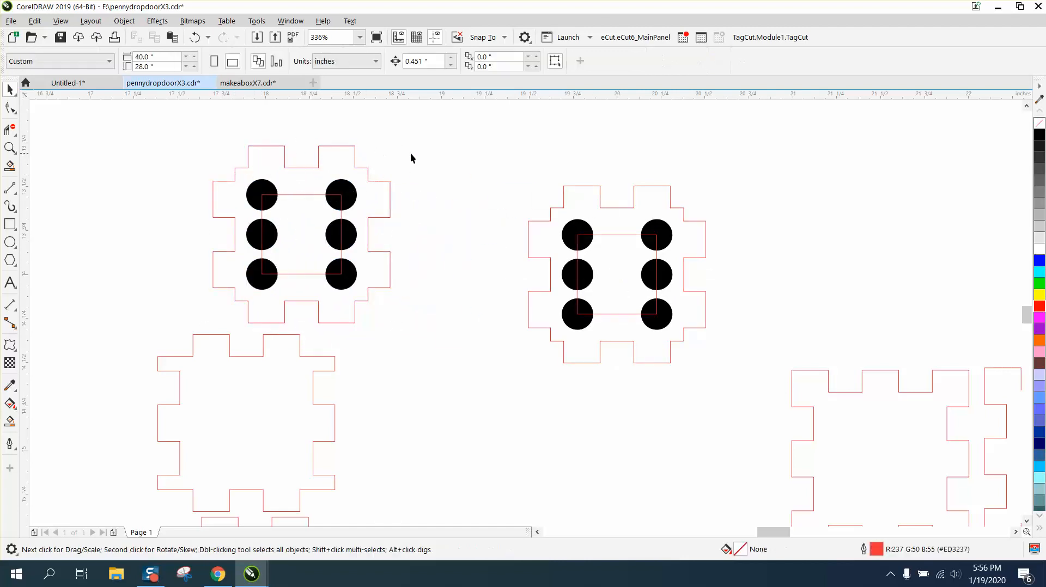
{"action": "left_click", "coordinate": [315, 194]}
{"action": "key", "text": "Delete"}
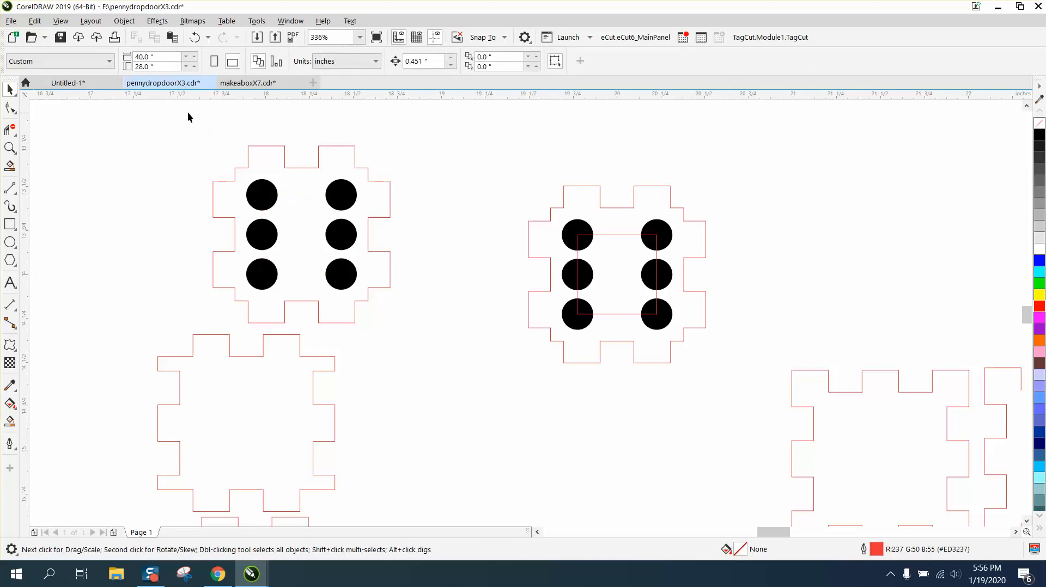
- Group the copied six-dot face's outline and dots, and place the group directly below the single-dot face
{"action": "left_click_drag", "start_coordinate": [445, 323], "coordinate": [470, 349]}
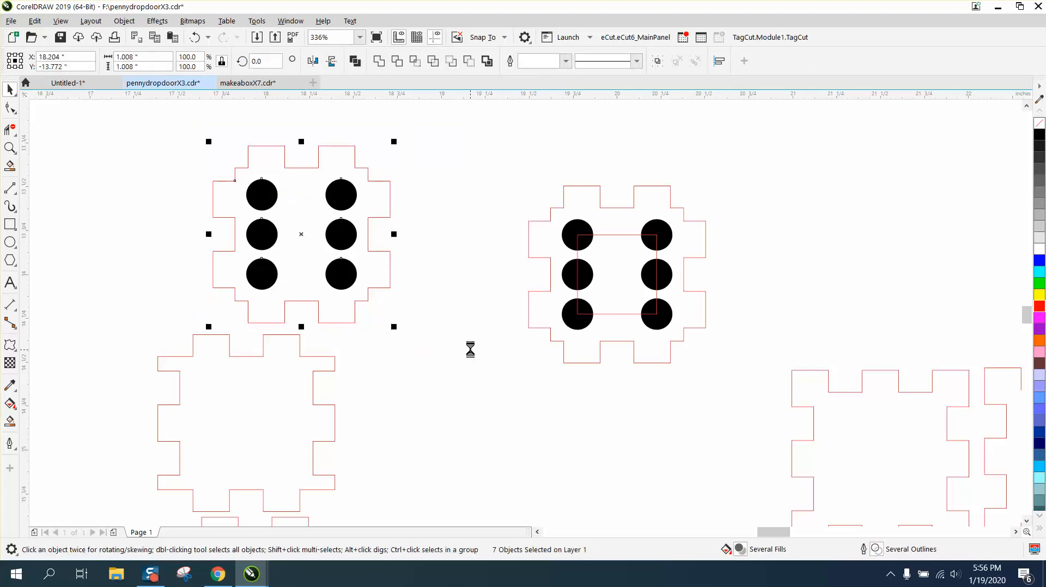
{"action": "key", "text": "ctrl+g"}
{"action": "scroll", "coordinate": [469, 354], "scroll_direction": "down", "scroll_amount": 4}
{"action": "left_click_drag", "start_coordinate": [376, 275], "coordinate": [191, 327]}
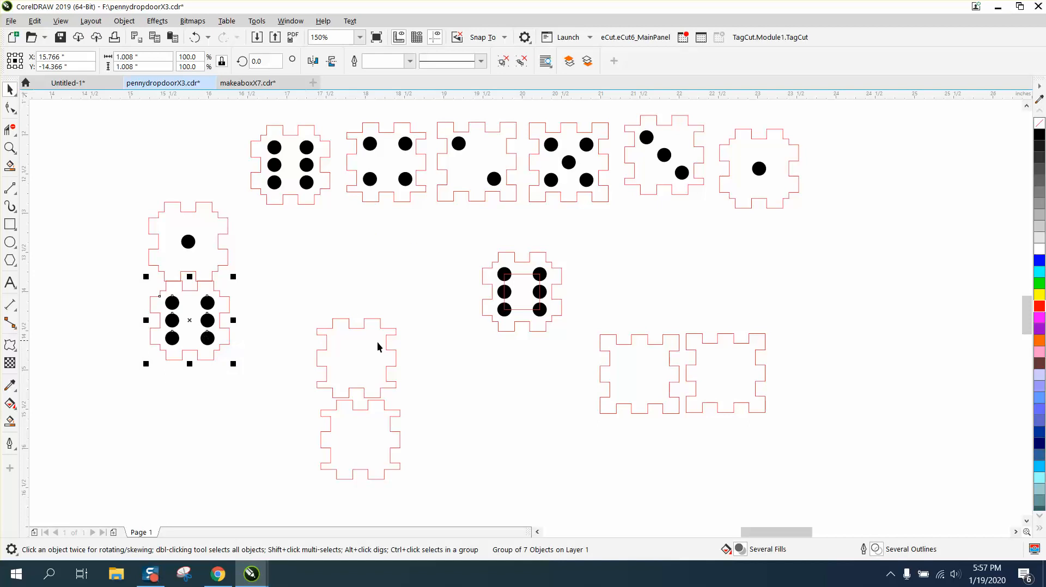
- Move the guide square off the centered face into the space to its right, and delete the face's two middle dots
{"action": "left_click", "coordinate": [521, 311]}
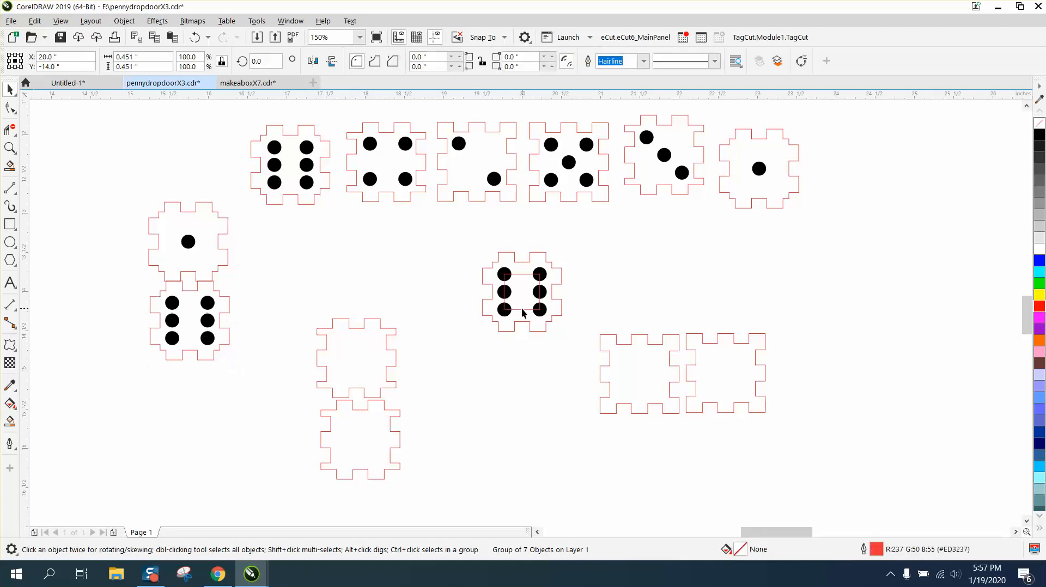
{"action": "left_click_drag", "start_coordinate": [522, 292], "coordinate": [642, 286]}
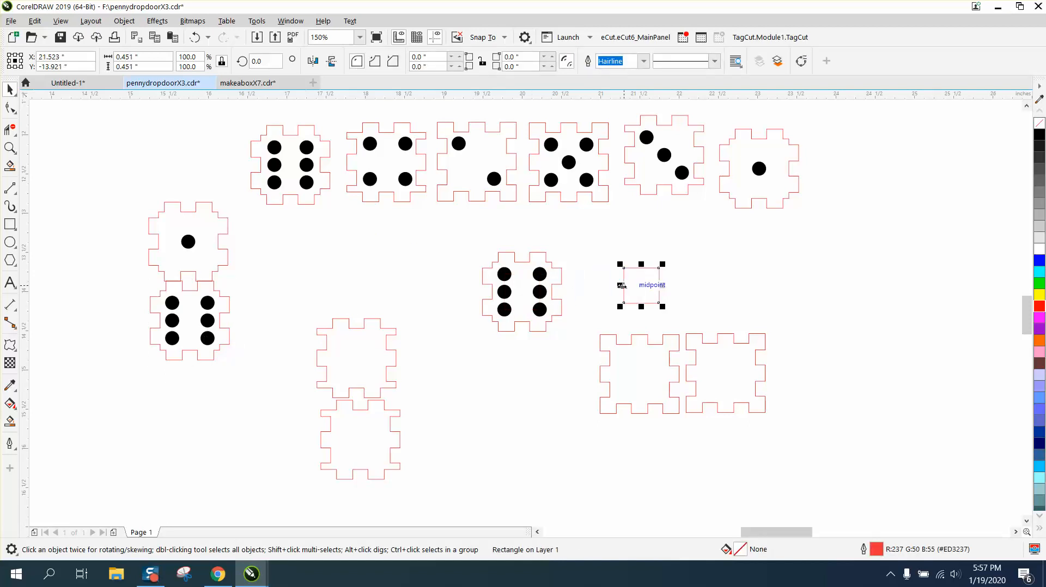
{"action": "left_click_drag", "start_coordinate": [466, 283], "coordinate": [562, 304]}
{"action": "key", "text": "Delete"}
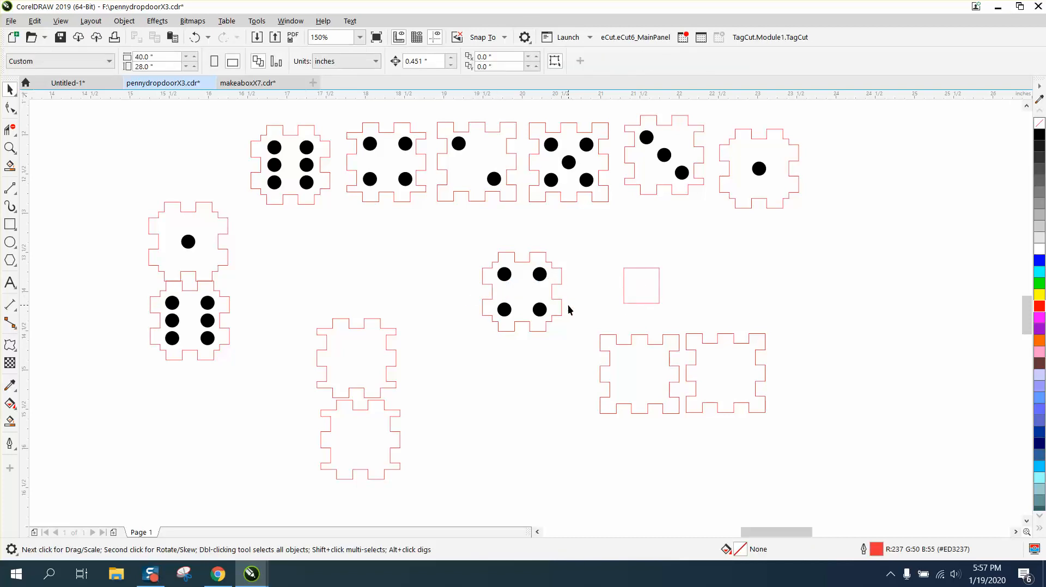
- Delete the outline around the four centered dots and center the upper of the two stacked blank outlines on the page instead
{"action": "left_click", "coordinate": [562, 300]}
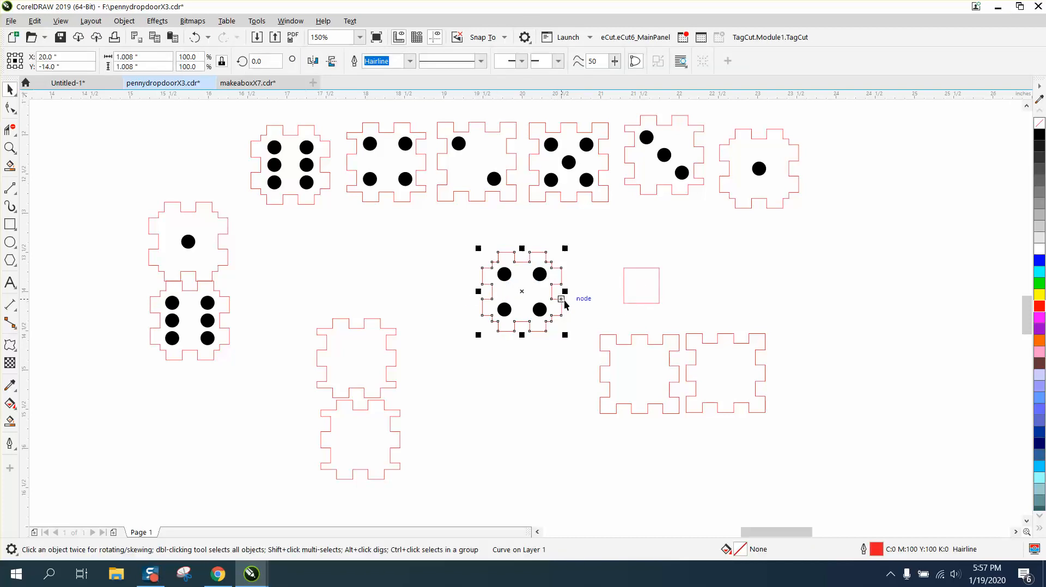
{"action": "key", "text": "Delete"}
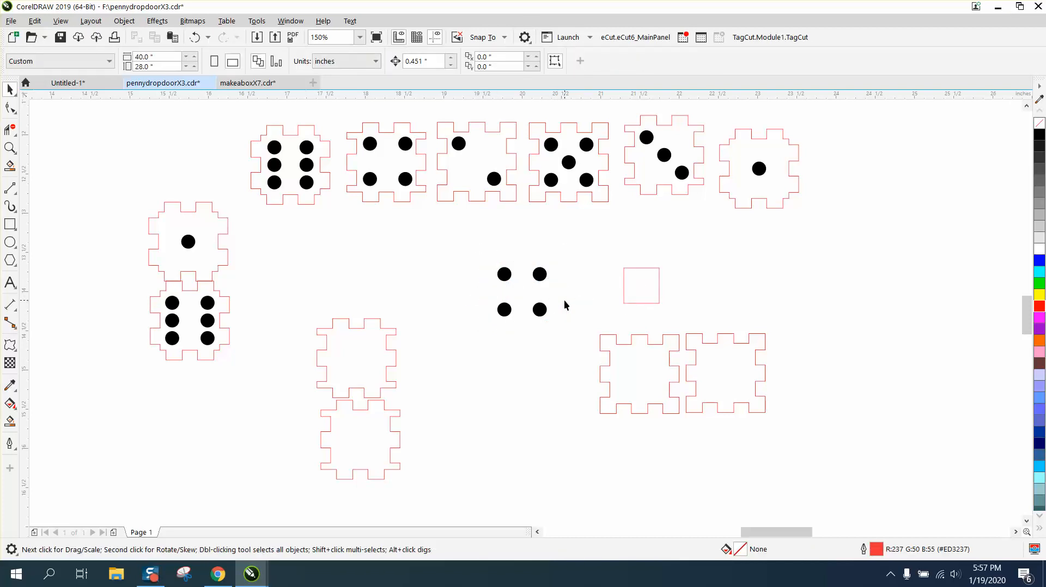
{"action": "left_click", "coordinate": [374, 319]}
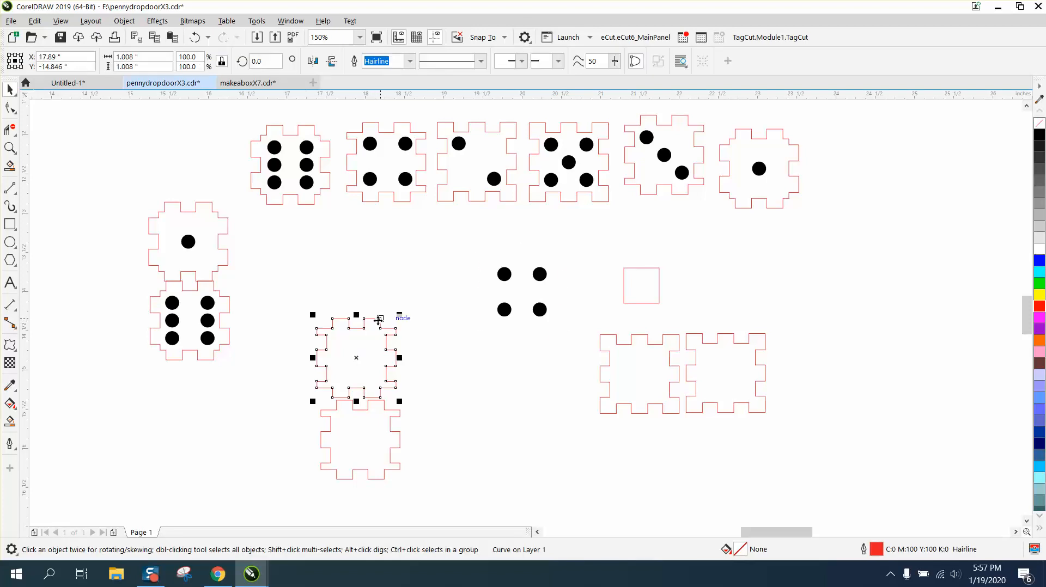
{"action": "key", "text": "ctrl+z"}
- Copy the complete four-dot face to the spot just right of the grouped six-dot face
{"action": "left_click_drag", "start_coordinate": [439, 244], "coordinate": [581, 352]}
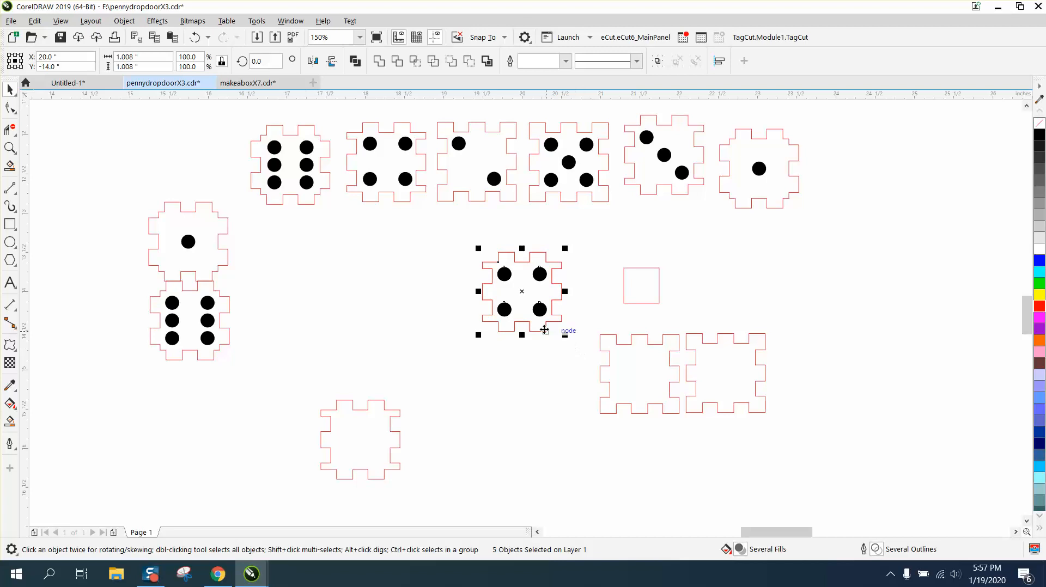
{"action": "left_click_drag", "start_coordinate": [521, 295], "coordinate": [307, 313]}
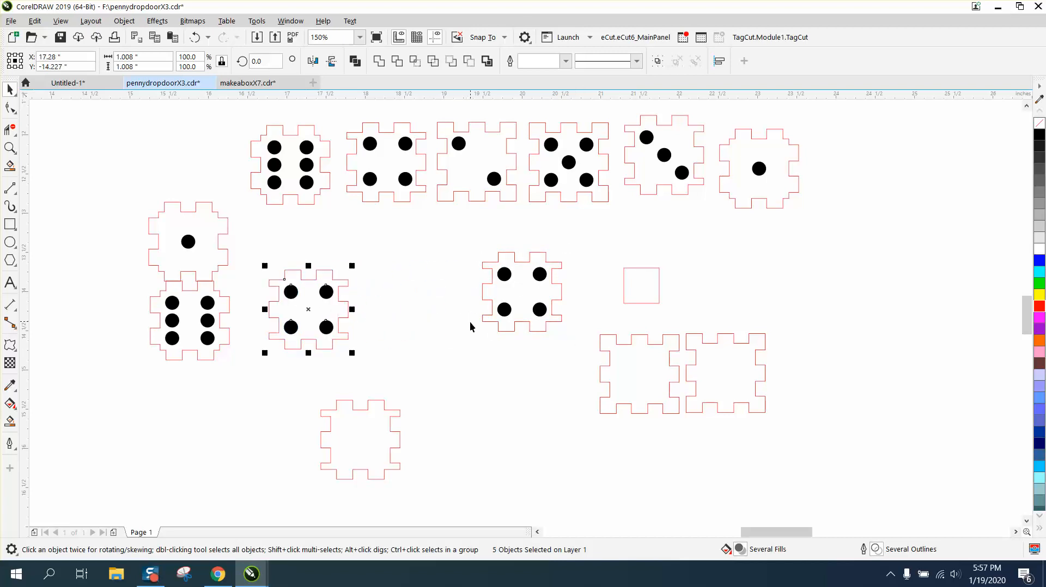
{"action": "left_click", "coordinate": [516, 329]}
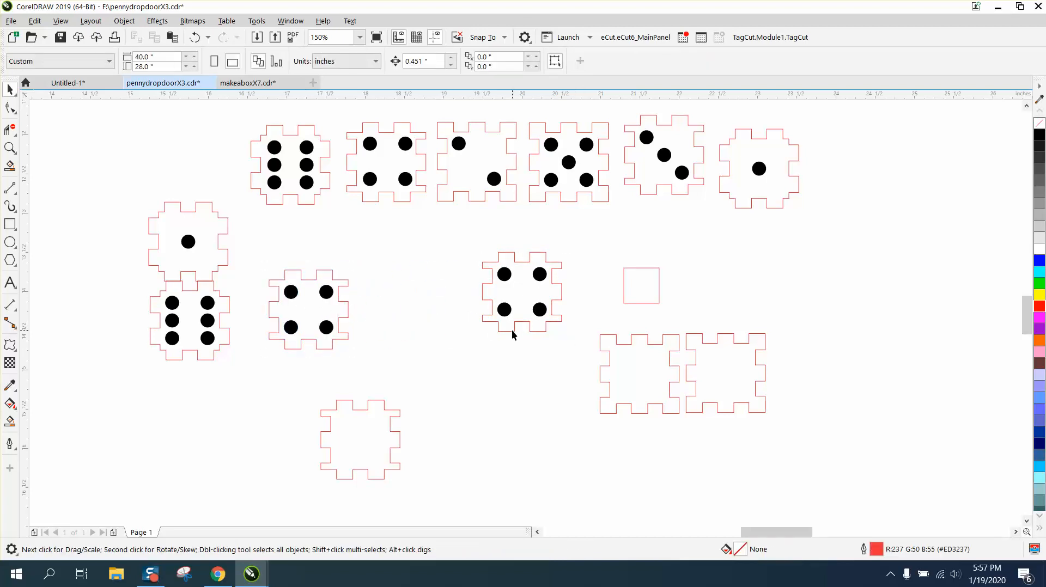
- Replace the outline around the original four dots with the remaining blank outline at lower left, centered on the page
{"action": "left_click", "coordinate": [513, 331]}
{"action": "key", "text": "Delete"}
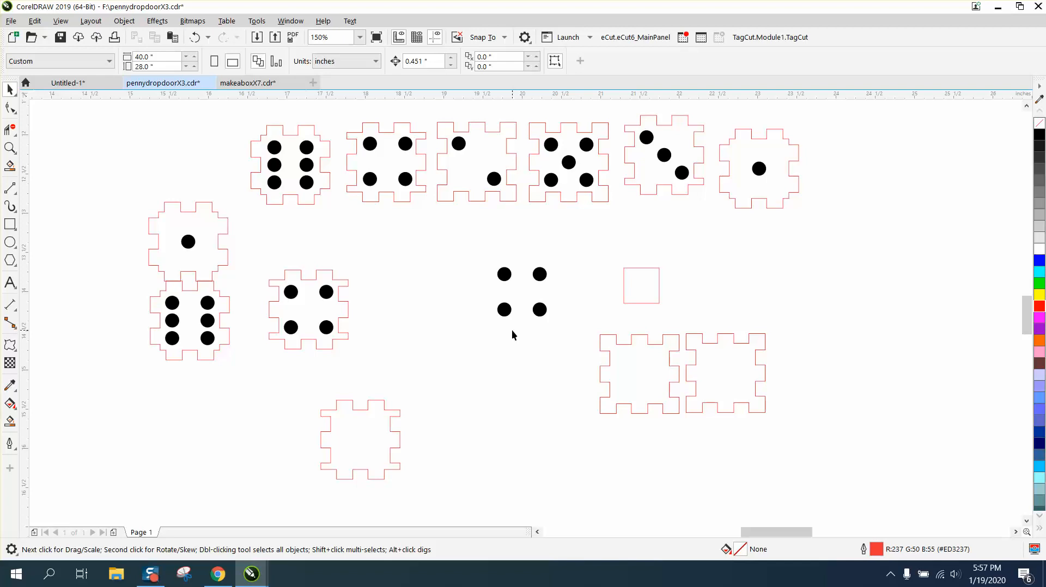
{"action": "left_click", "coordinate": [391, 415]}
{"action": "key", "text": "p"}
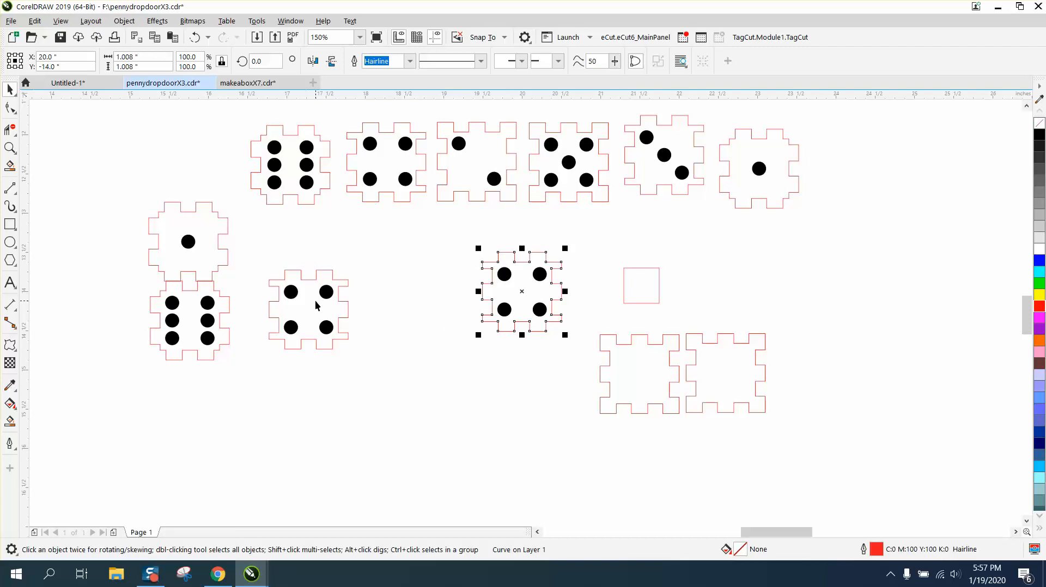
- Make a diagonal three-dot pattern by moving the lower-left dot below the face and the upper-right dot to the face's center
{"action": "left_click", "coordinate": [383, 305]}
{"action": "left_click", "coordinate": [503, 309]}
{"action": "left_click_drag", "start_coordinate": [449, 283], "coordinate": [494, 434]}
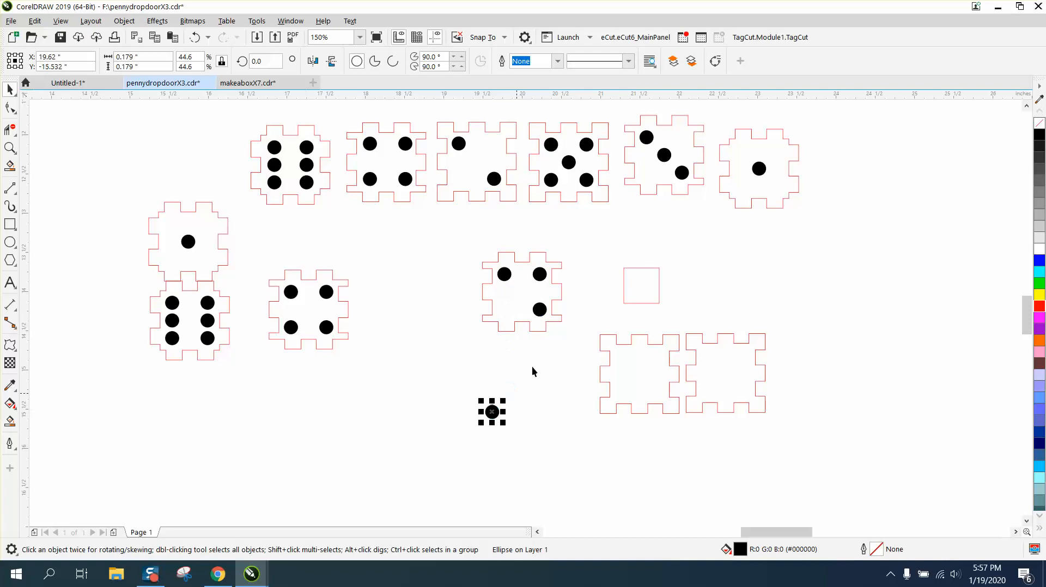
{"action": "left_click", "coordinate": [549, 278]}
{"action": "left_click", "coordinate": [582, 247]}
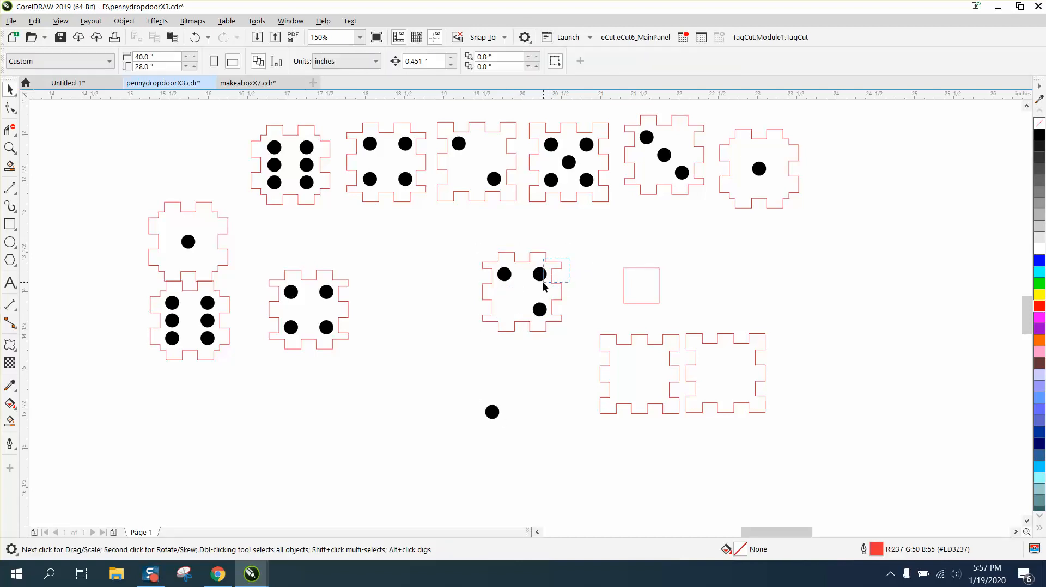
{"action": "left_click", "coordinate": [537, 274]}
{"action": "left_click_drag", "start_coordinate": [536, 274], "coordinate": [521, 291]}
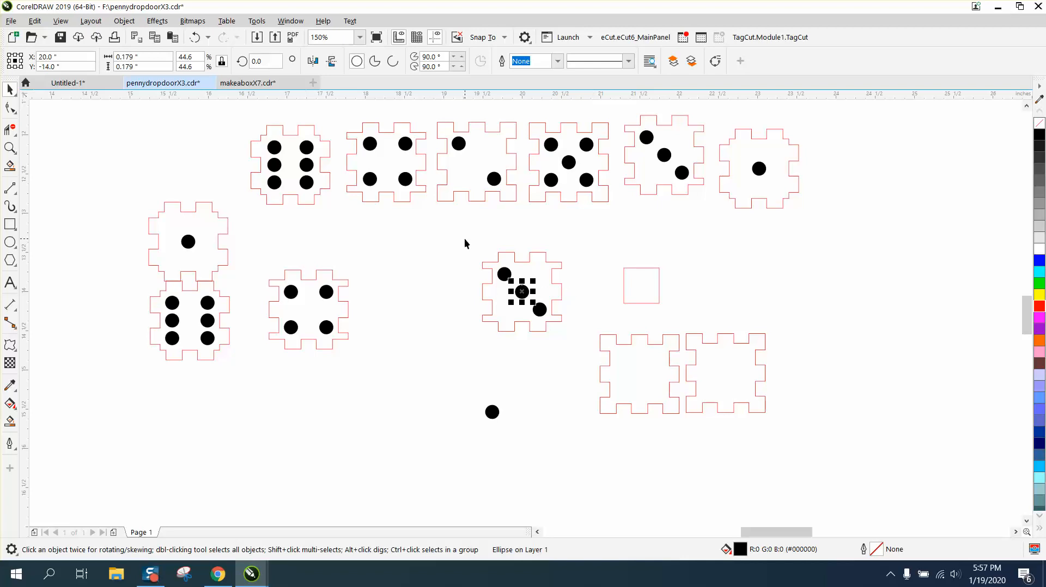
- Copy the complete three-dot face to the spot just right of the copied four-dot face
{"action": "left_click_drag", "start_coordinate": [469, 243], "coordinate": [581, 339]}
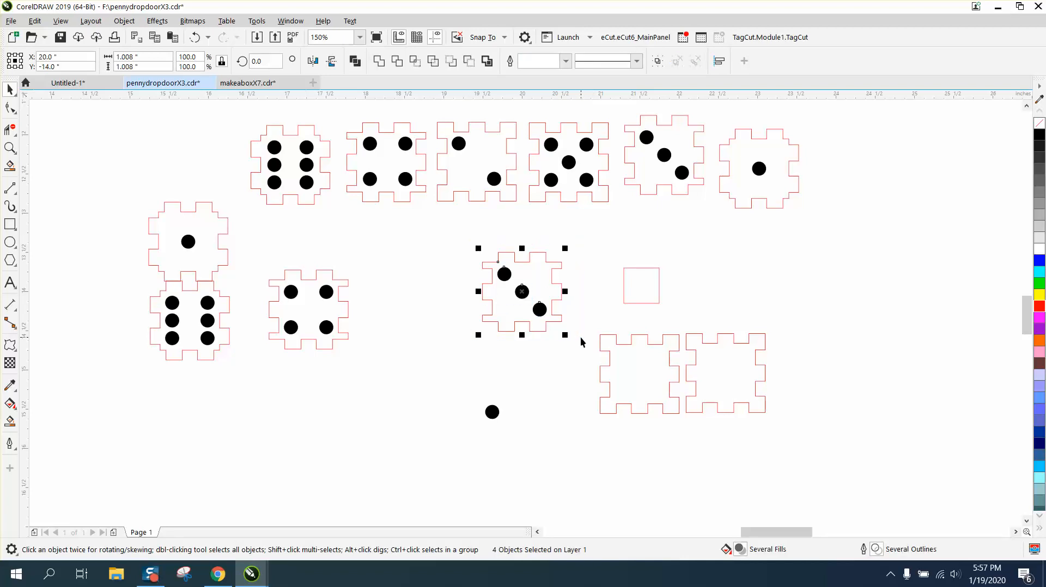
{"action": "left_click_drag", "start_coordinate": [559, 297], "coordinate": [397, 316]}
{"action": "left_click", "coordinate": [537, 341]}
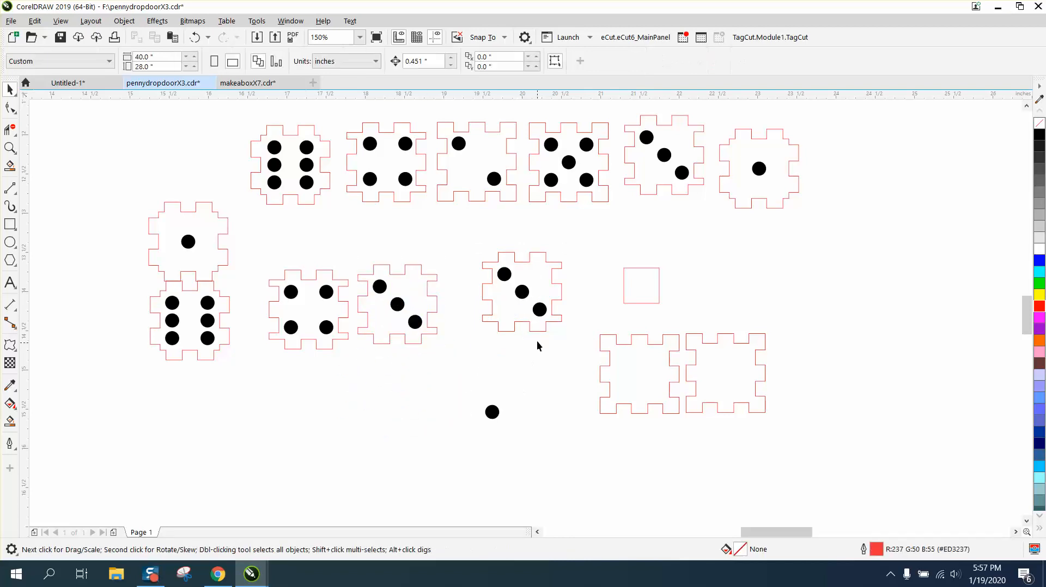
- Replace the outline around the original three dots with the left one of the two blank outlines at right, centered on the page
{"action": "left_click", "coordinate": [538, 331]}
{"action": "key", "text": "Delete"}
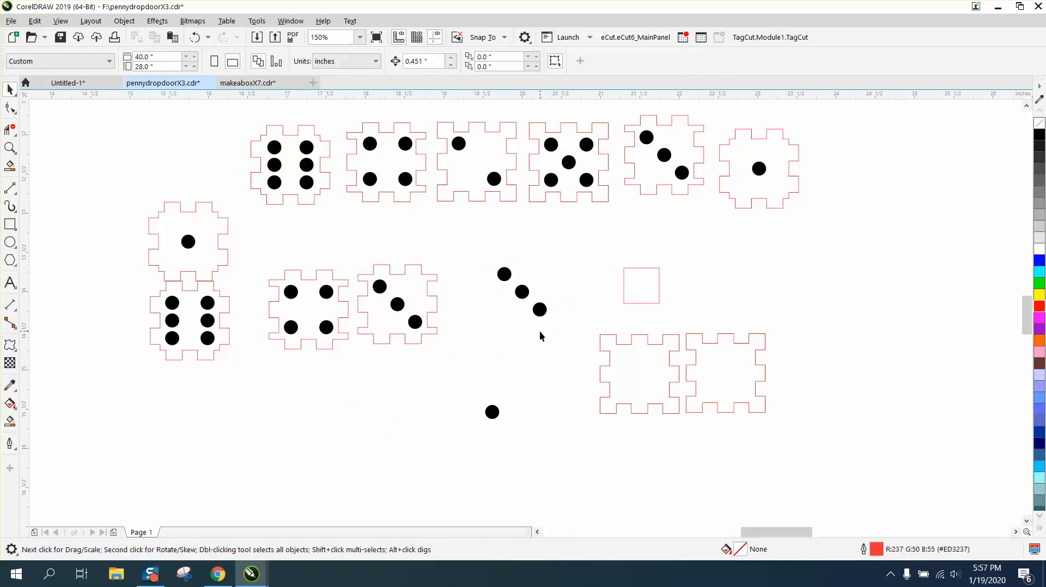
{"action": "left_click", "coordinate": [630, 342]}
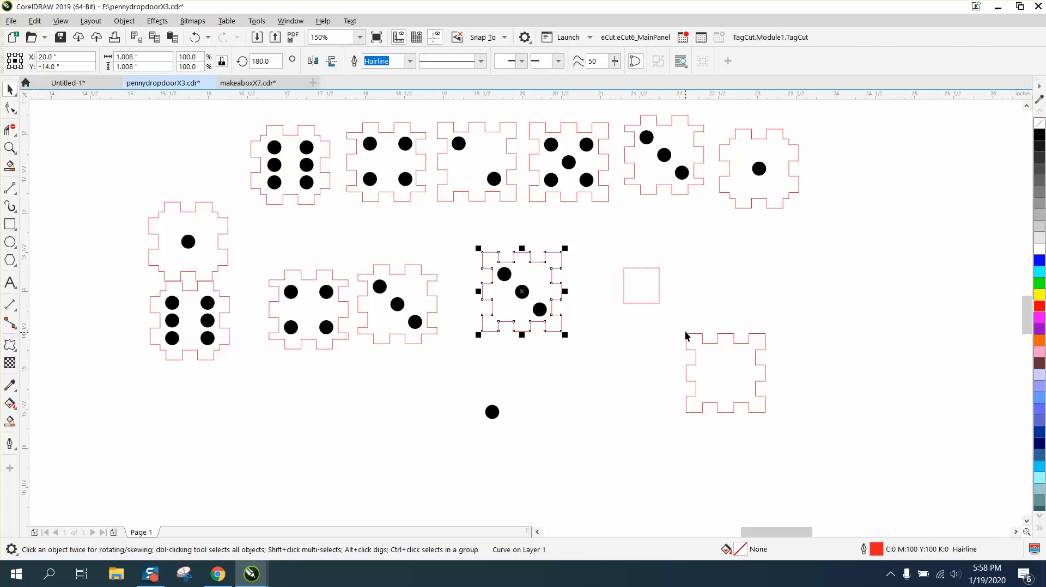
{"action": "left_click", "coordinate": [630, 321]}
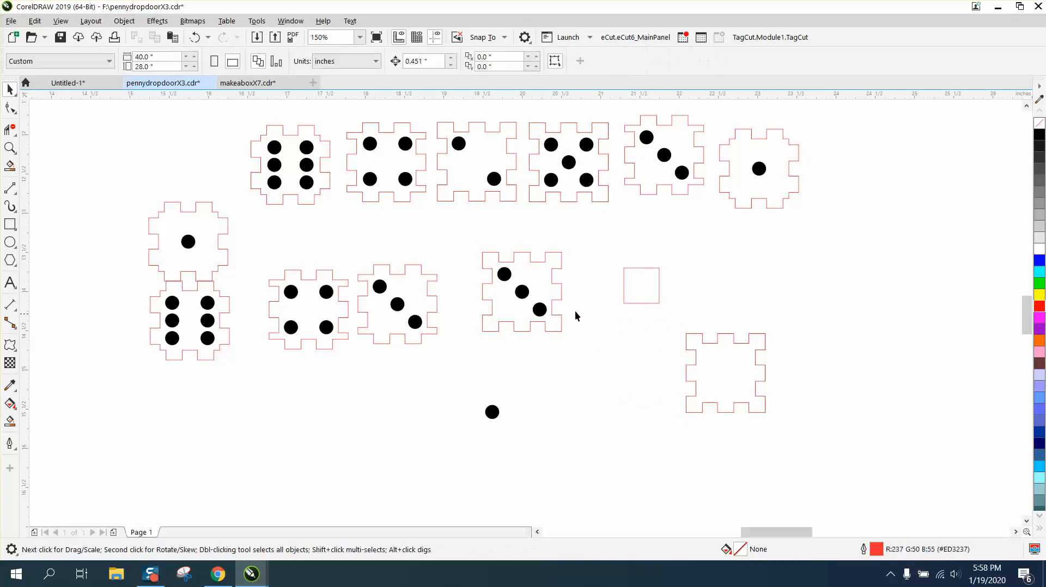
- Complete a five-dot pattern by duplicating the upper-left dot 0.451" downward and the lower-right dot 0.451" upward
{"action": "left_click", "coordinate": [504, 274]}
{"action": "left_click_drag", "start_coordinate": [436, 262], "coordinate": [516, 284]}
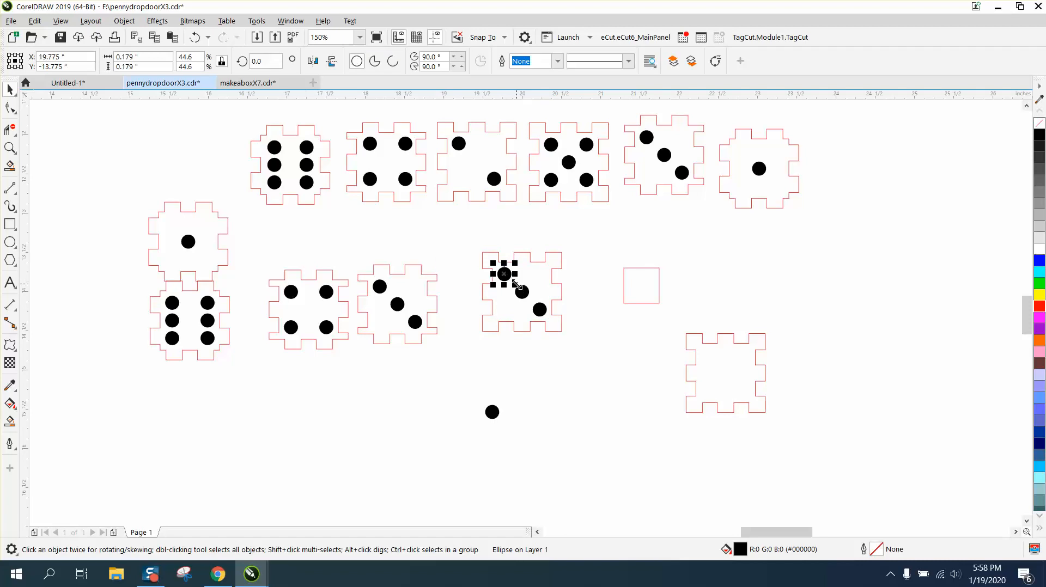
{"action": "key", "text": "ctrl+d"}
{"action": "left_click", "coordinate": [560, 309]}
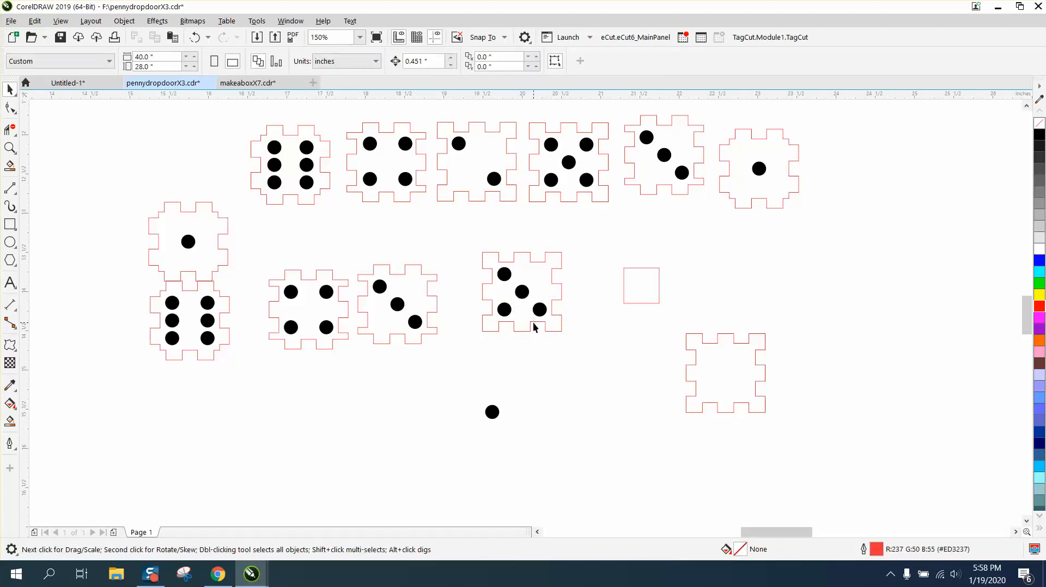
{"action": "left_click", "coordinate": [538, 311]}
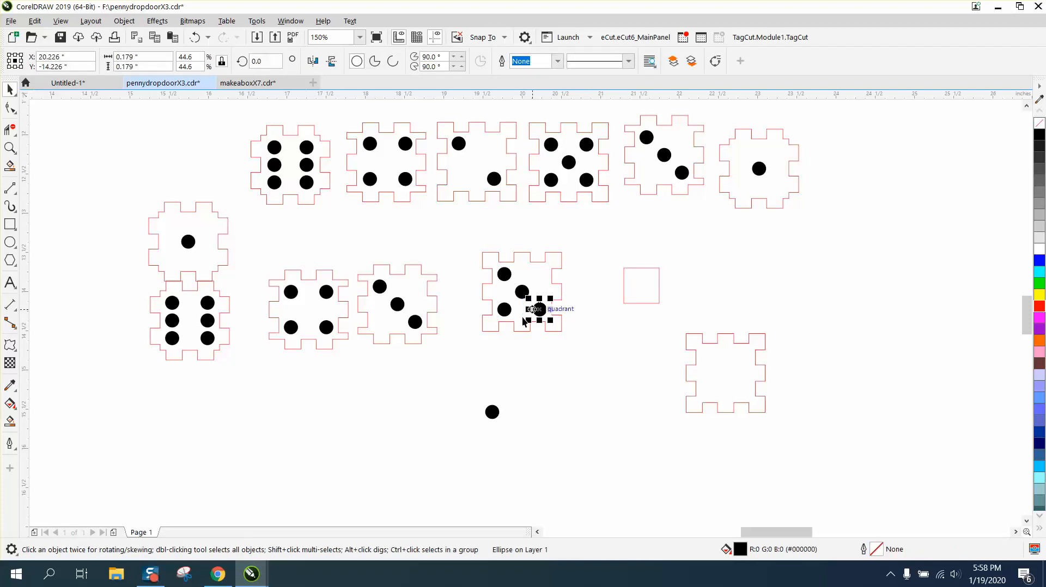
{"action": "key", "text": "ctrl+r"}
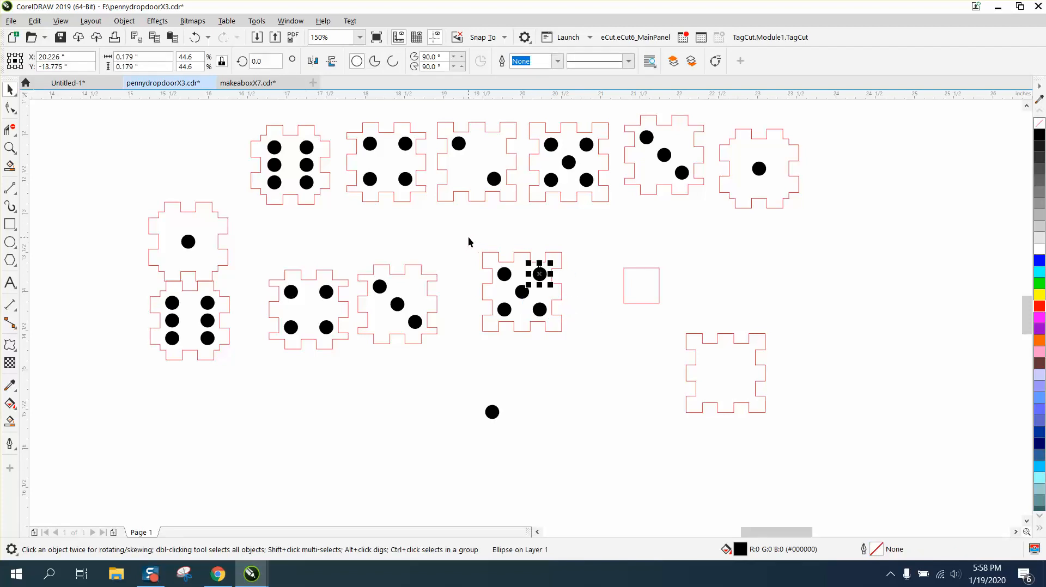
- Copy the complete five-dot face into the space below the copied four-dot and three-dot faces
{"action": "left_click_drag", "start_coordinate": [468, 237], "coordinate": [586, 340]}
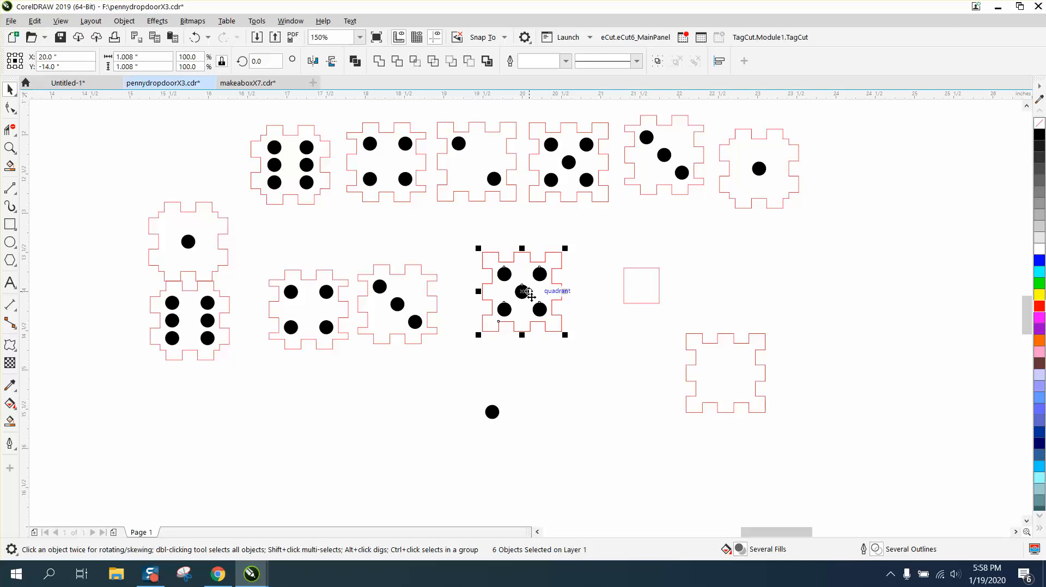
{"action": "left_click_drag", "start_coordinate": [529, 296], "coordinate": [387, 399]}
{"action": "left_click", "coordinate": [473, 366]}
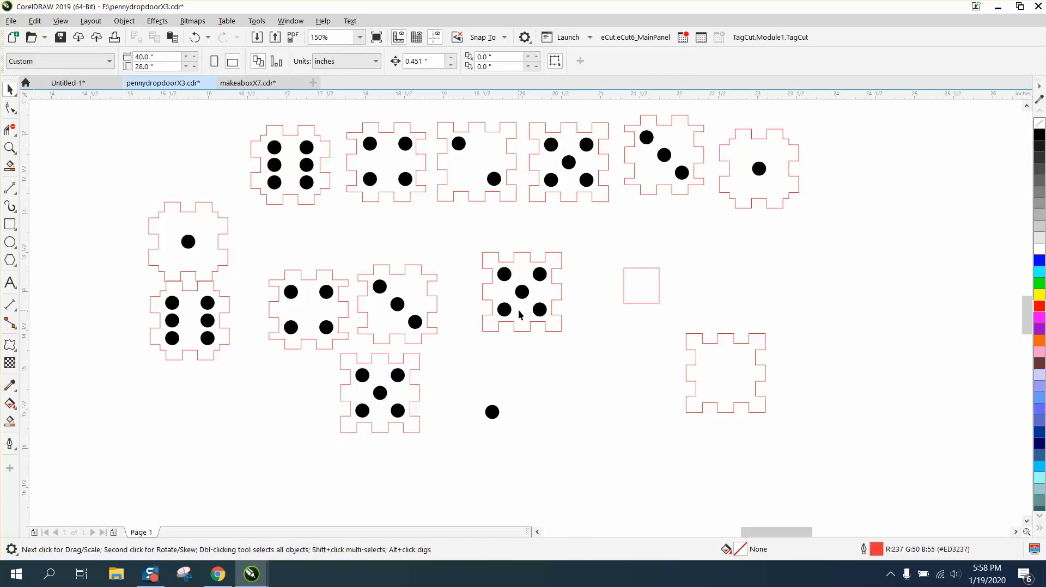
- Delete the outline around the original five dots and center the last blank outline on the page in its place
{"action": "left_click", "coordinate": [561, 319]}
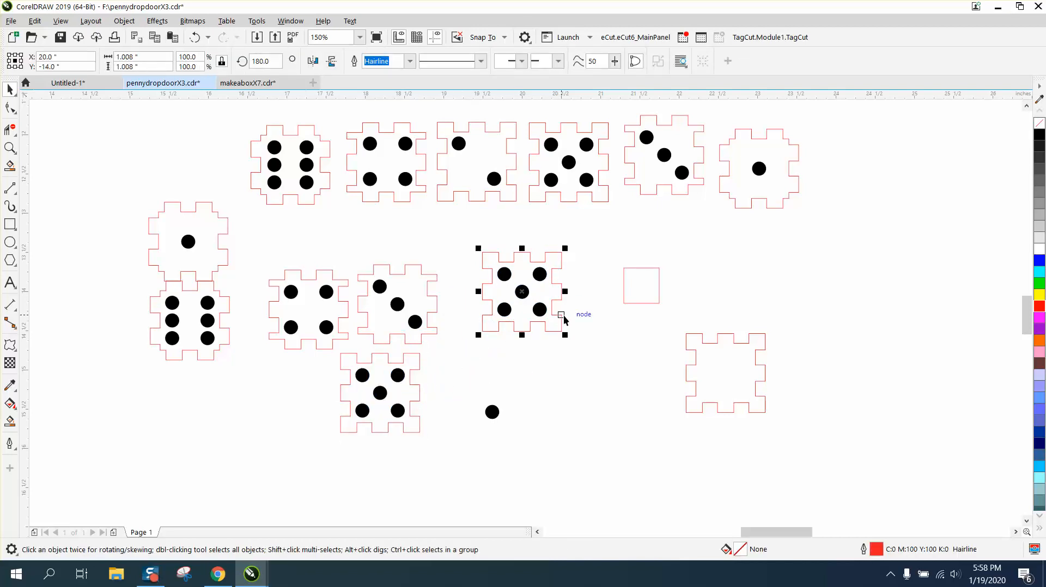
{"action": "key", "text": "Delete"}
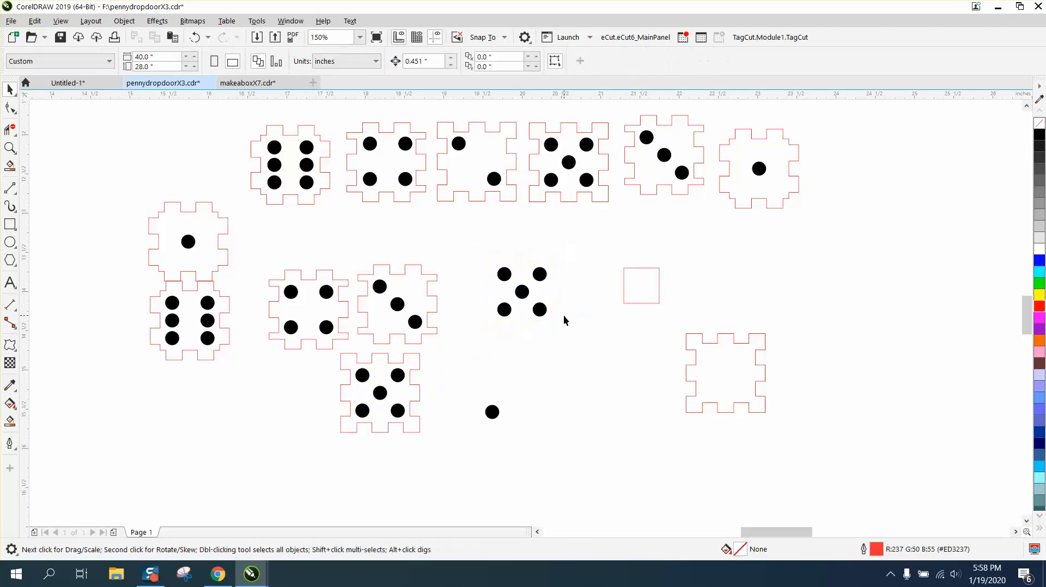
{"action": "left_click", "coordinate": [710, 344]}
{"action": "key", "text": "ctrl+z"}
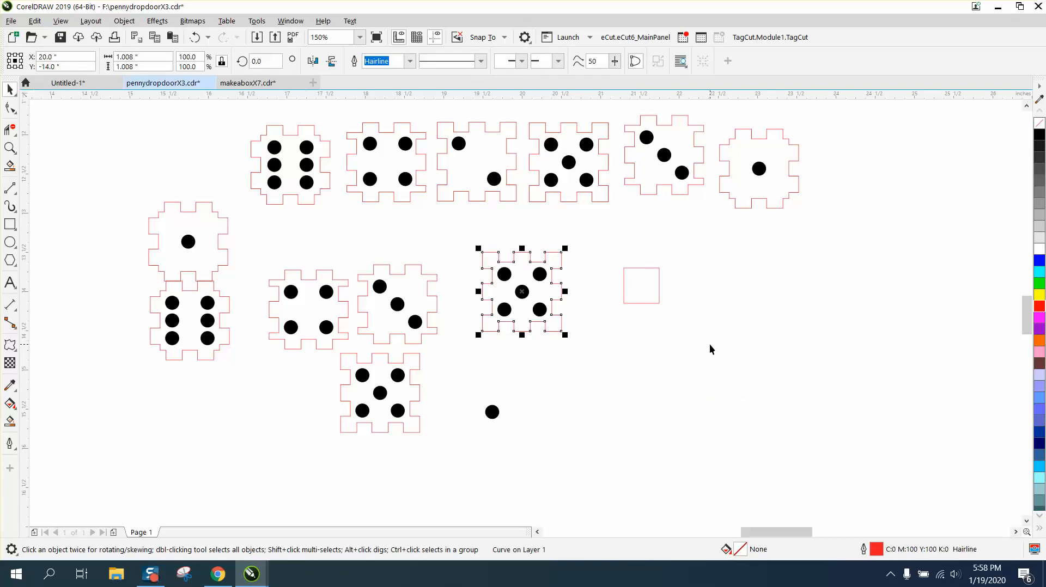
- Delete the center, lower-left and upper-right dots of the page-centered five-dot face to make a two-dot diagonal face
{"action": "key", "text": "Escape"}
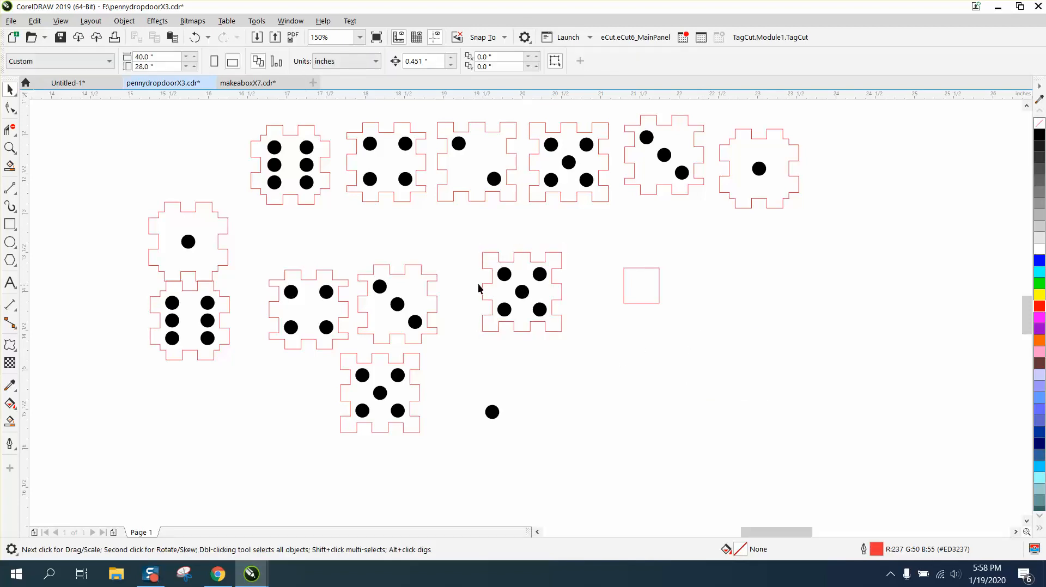
{"action": "left_click_drag", "start_coordinate": [460, 278], "coordinate": [537, 305]}
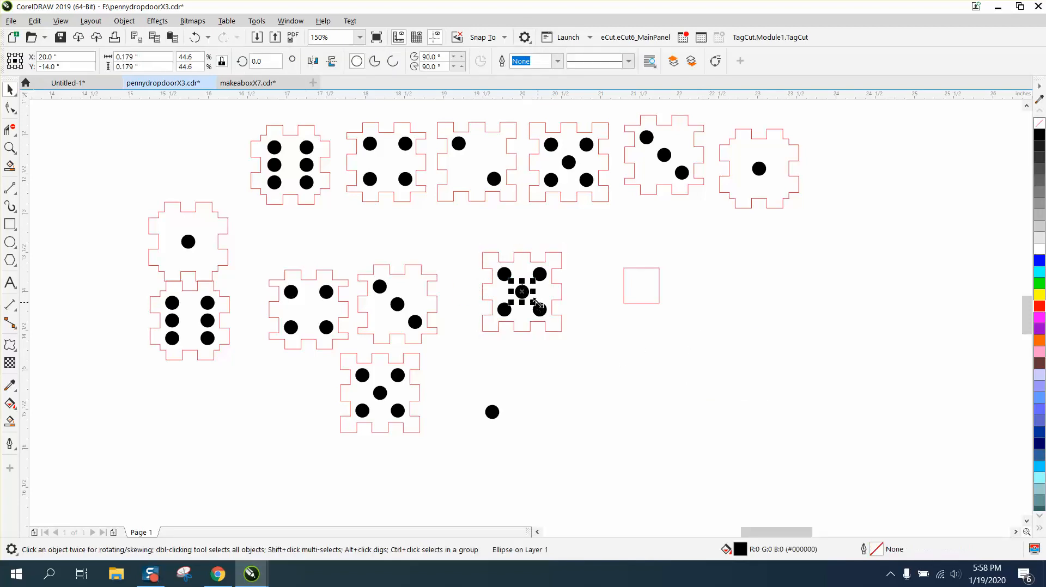
{"action": "key", "text": "Delete"}
{"action": "left_click_drag", "start_coordinate": [472, 294], "coordinate": [519, 323]}
{"action": "key", "text": "Delete"}
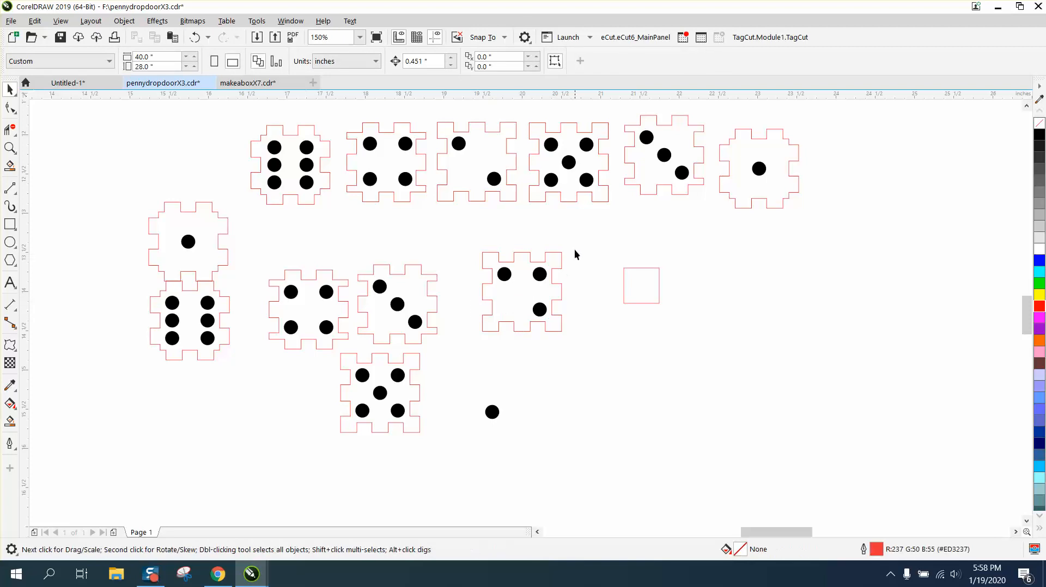
{"action": "left_click_drag", "start_coordinate": [574, 253], "coordinate": [531, 285]}
{"action": "key", "text": "Delete"}
- Delete the spare dot below the two-dot face and the small square guide beside it
{"action": "left_click", "coordinate": [492, 412]}
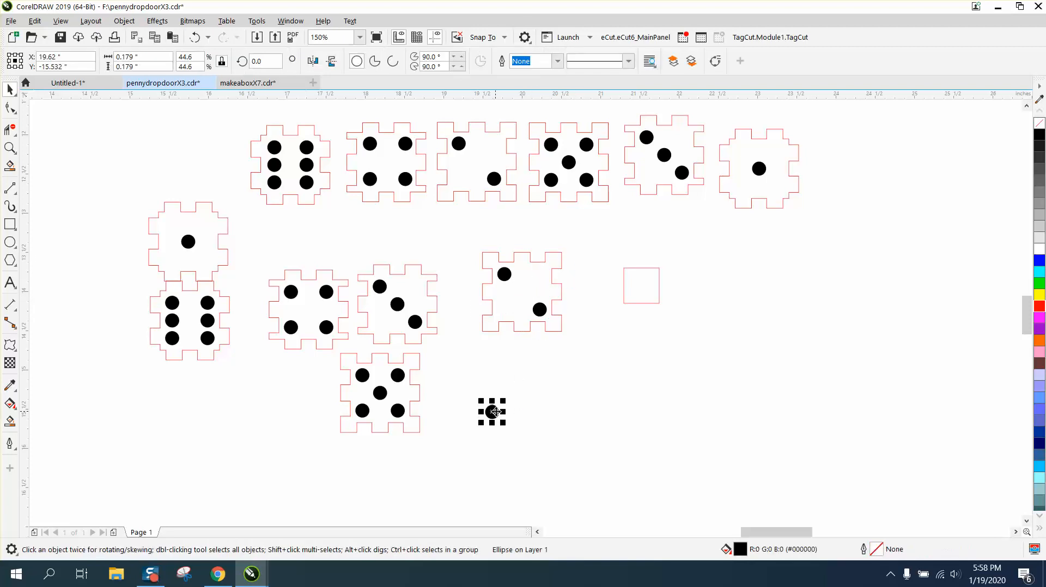
{"action": "key", "text": "Delete"}
{"action": "left_click", "coordinate": [625, 296]}
{"action": "key", "text": "Delete"}
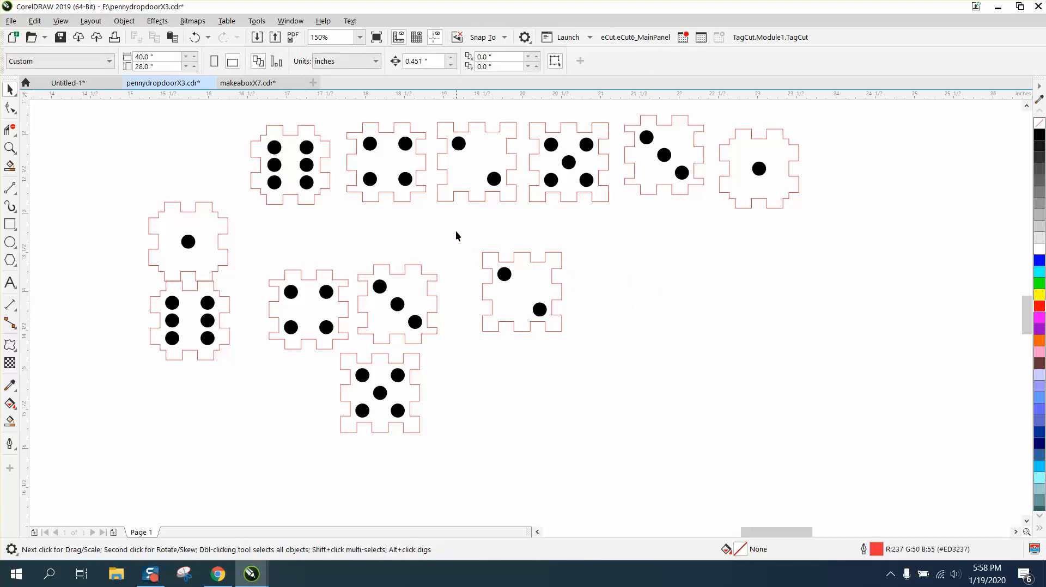
- Group the two-dot face with its outline and move it directly right of the copied five-dot face
{"action": "left_click_drag", "start_coordinate": [621, 370], "coordinate": [627, 372]}
{"action": "key", "text": "ctrl+g"}
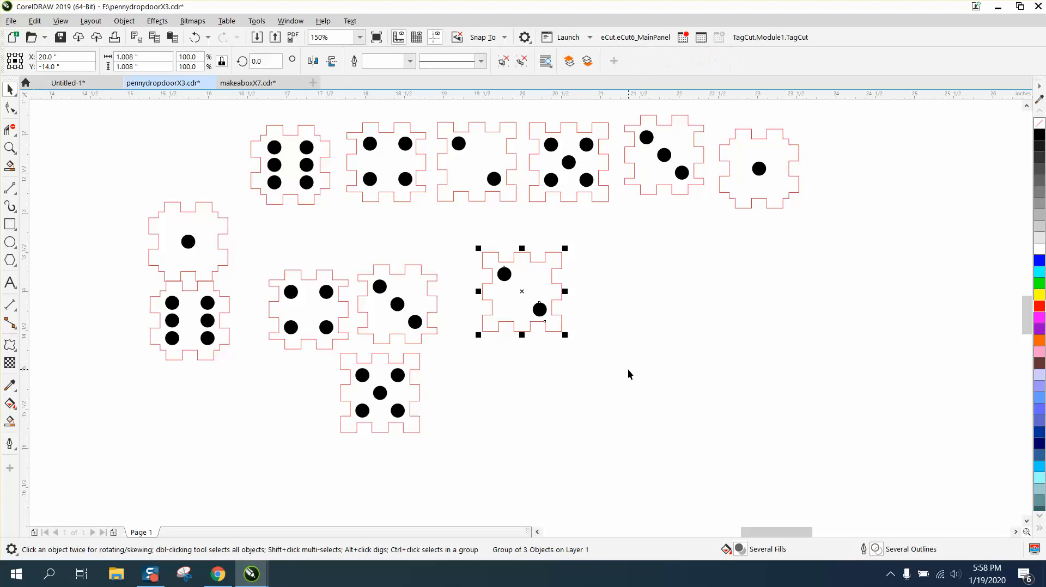
{"action": "left_click_drag", "start_coordinate": [521, 300], "coordinate": [466, 403]}
- Group the copied four dots with their outline and move the face to the right of the copied three-dot face
{"action": "left_click_drag", "start_coordinate": [320, 312], "coordinate": [491, 307]}
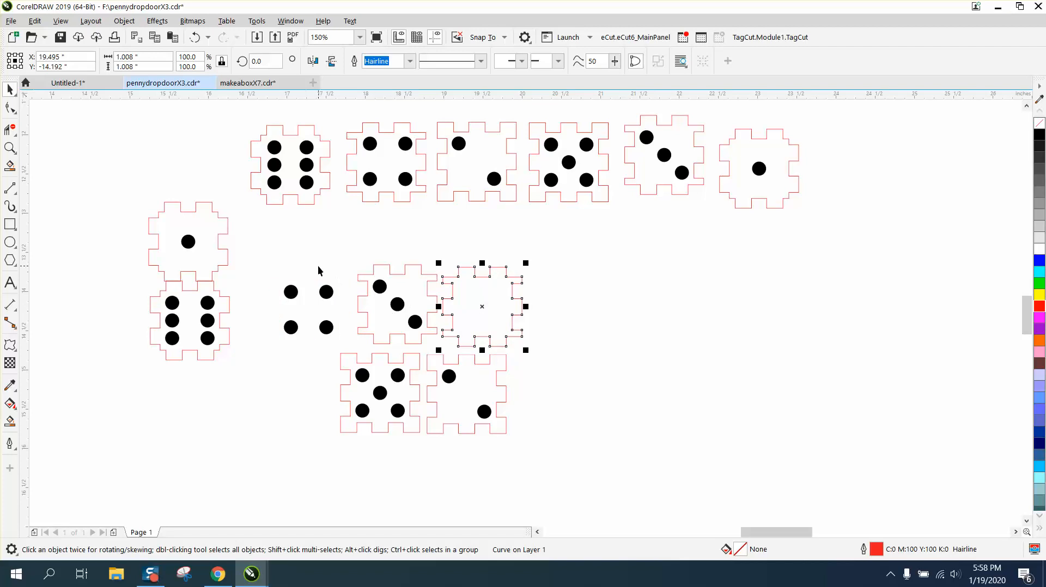
{"action": "left_click", "coordinate": [195, 37]}
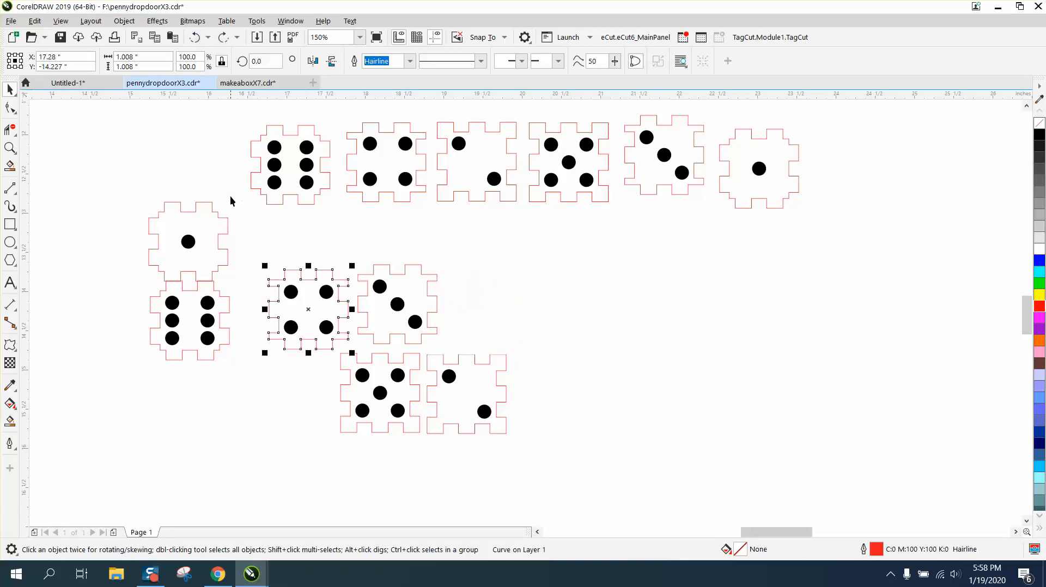
{"action": "left_click_drag", "start_coordinate": [234, 206], "coordinate": [351, 355]}
{"action": "key", "text": "ctrl+g"}
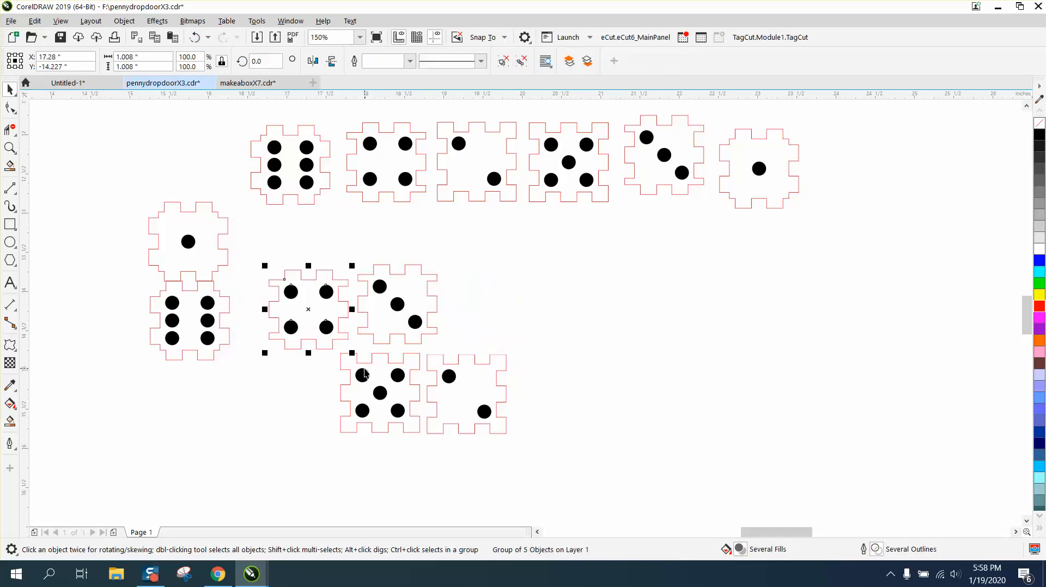
{"action": "left_click_drag", "start_coordinate": [310, 309], "coordinate": [486, 308]}
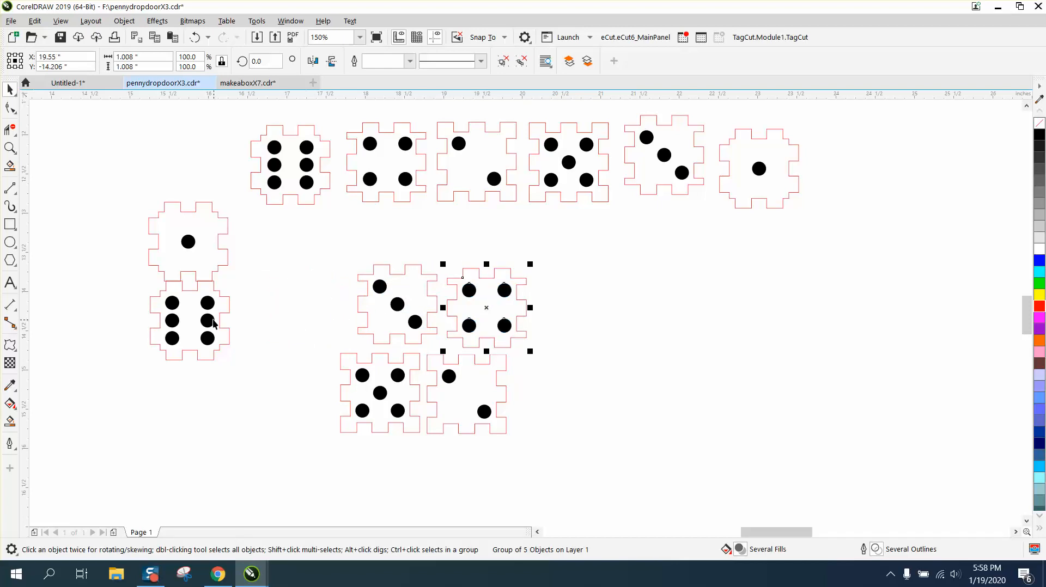
- Move the copied six-dot face left of the five-dot face and the one-dot face directly above the six-dot face
{"action": "left_click_drag", "start_coordinate": [214, 322], "coordinate": [315, 389]}
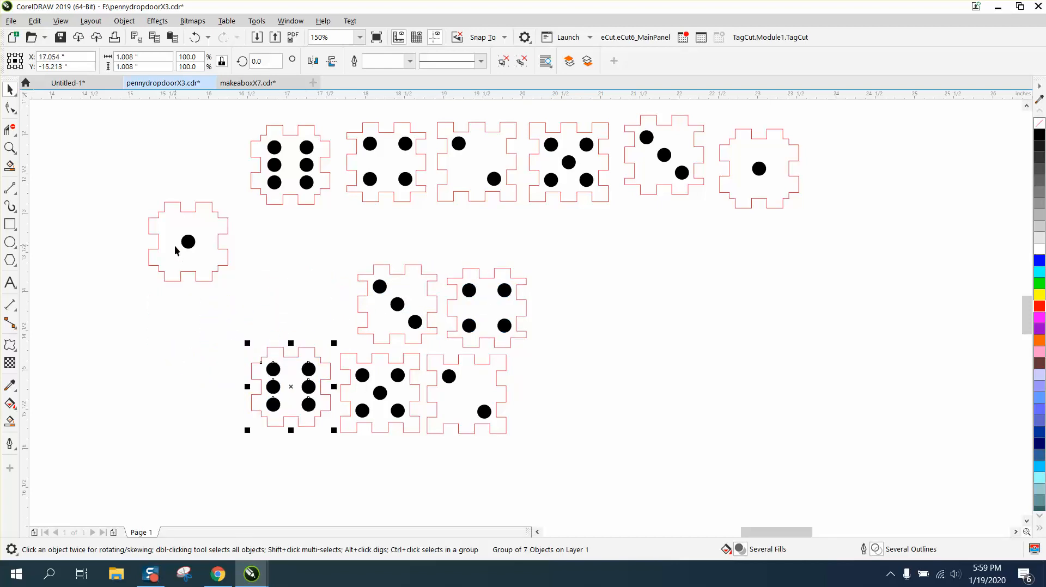
{"action": "left_click_drag", "start_coordinate": [188, 242], "coordinate": [295, 296]}
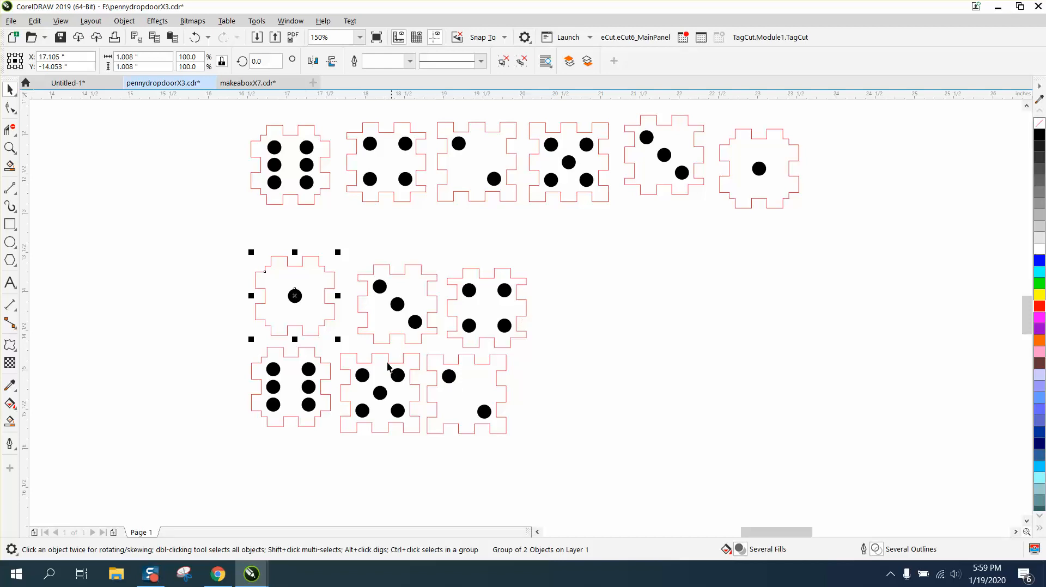
- Examine the finger-jointed edges and dot layouts of the six arranged faces up close and in relation to the whole page
{"action": "left_click", "coordinate": [10, 147]}
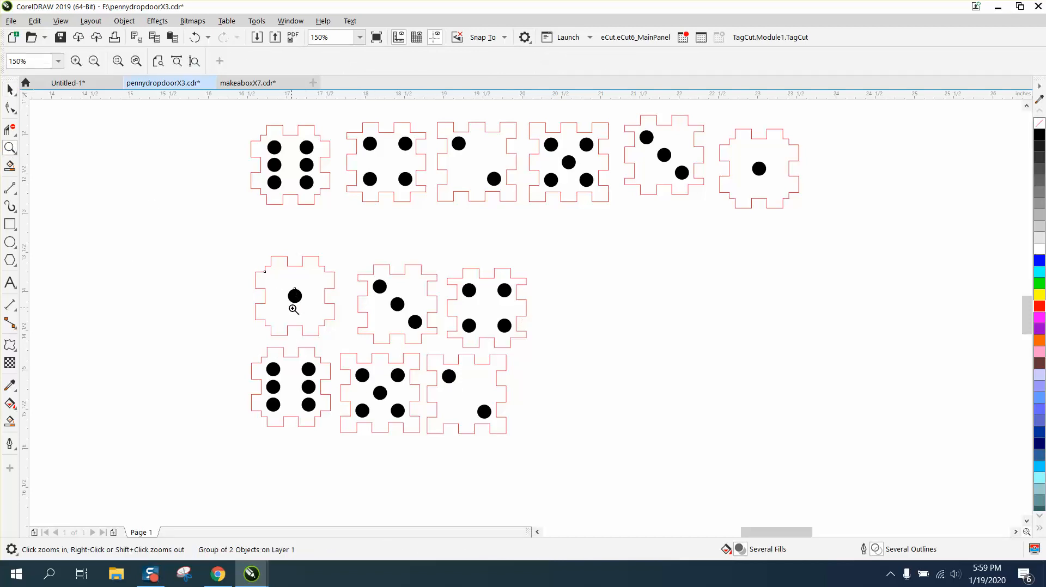
{"action": "left_click_drag", "start_coordinate": [353, 268], "coordinate": [458, 348]}
{"action": "scroll", "coordinate": [331, 364], "scroll_direction": "down", "scroll_amount": 1}
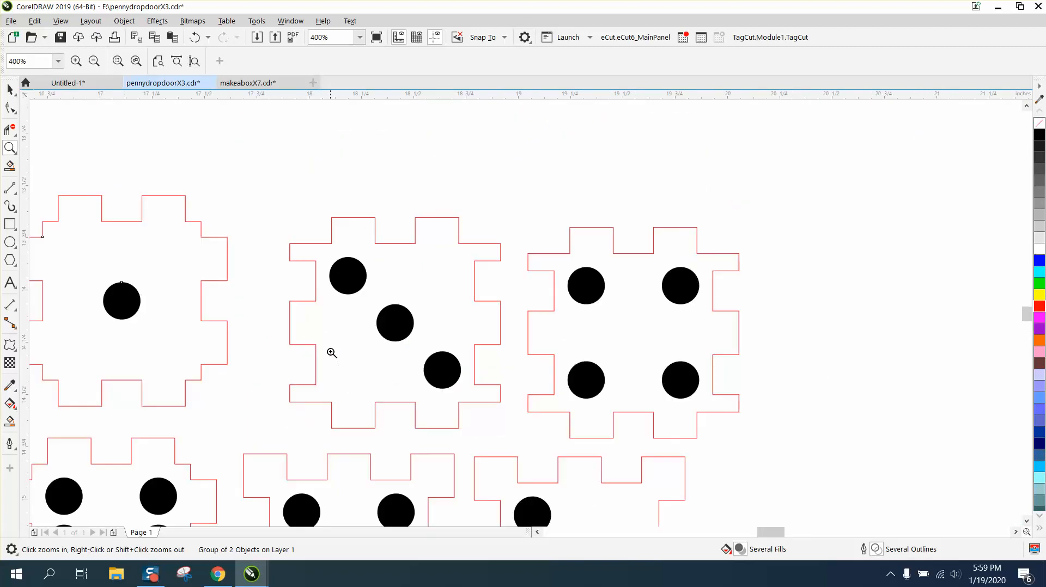
{"action": "scroll", "coordinate": [312, 418], "scroll_direction": "down", "scroll_amount": 1}
{"action": "left_click_drag", "start_coordinate": [164, 434], "coordinate": [289, 525]}
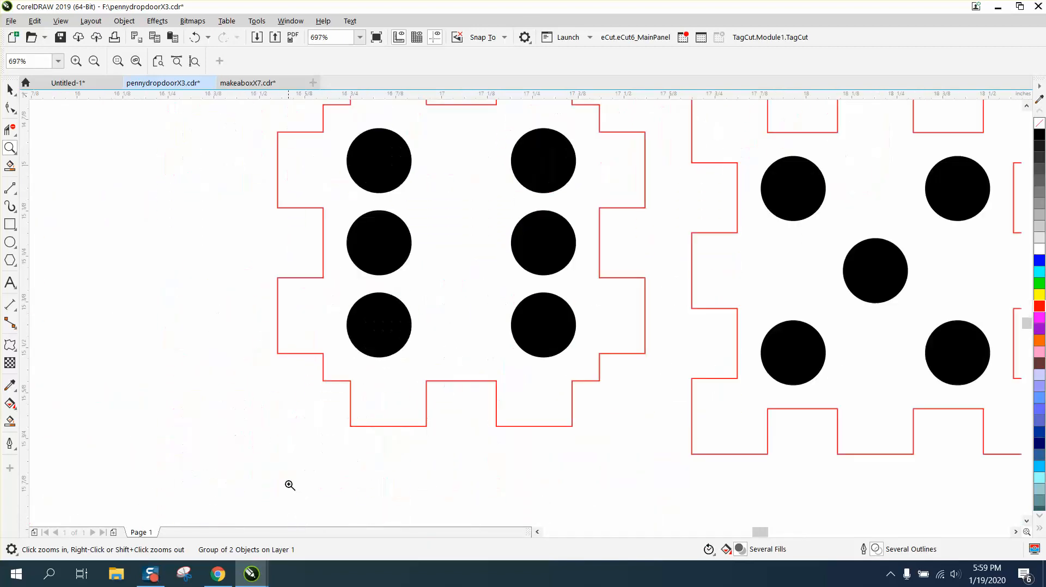
{"action": "scroll", "coordinate": [251, 351], "scroll_direction": "down", "scroll_amount": 4}
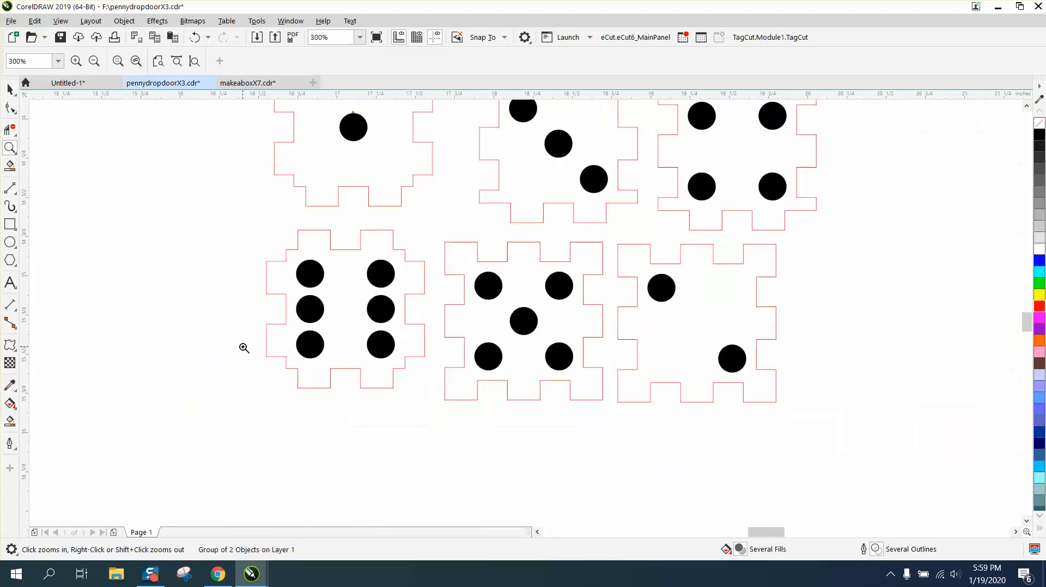
{"action": "scroll", "coordinate": [251, 351], "scroll_direction": "down", "scroll_amount": 1}
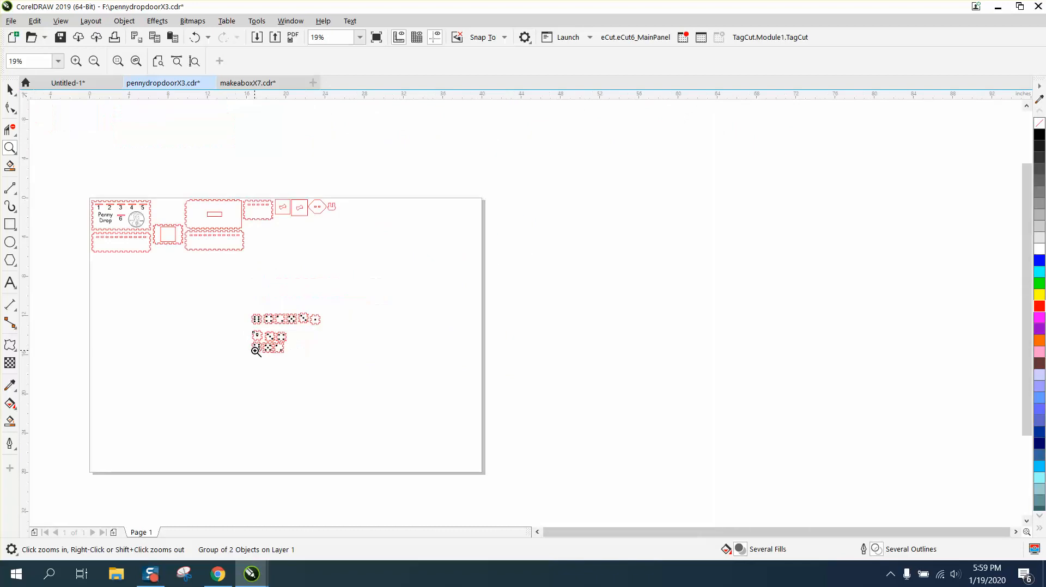
{"action": "left_click_drag", "start_coordinate": [244, 319], "coordinate": [338, 361]}
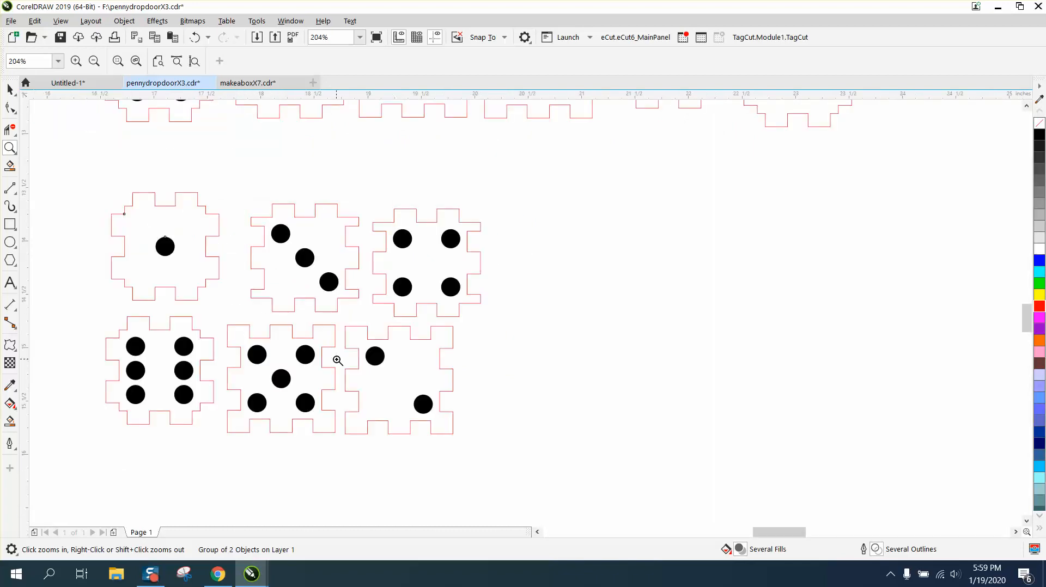